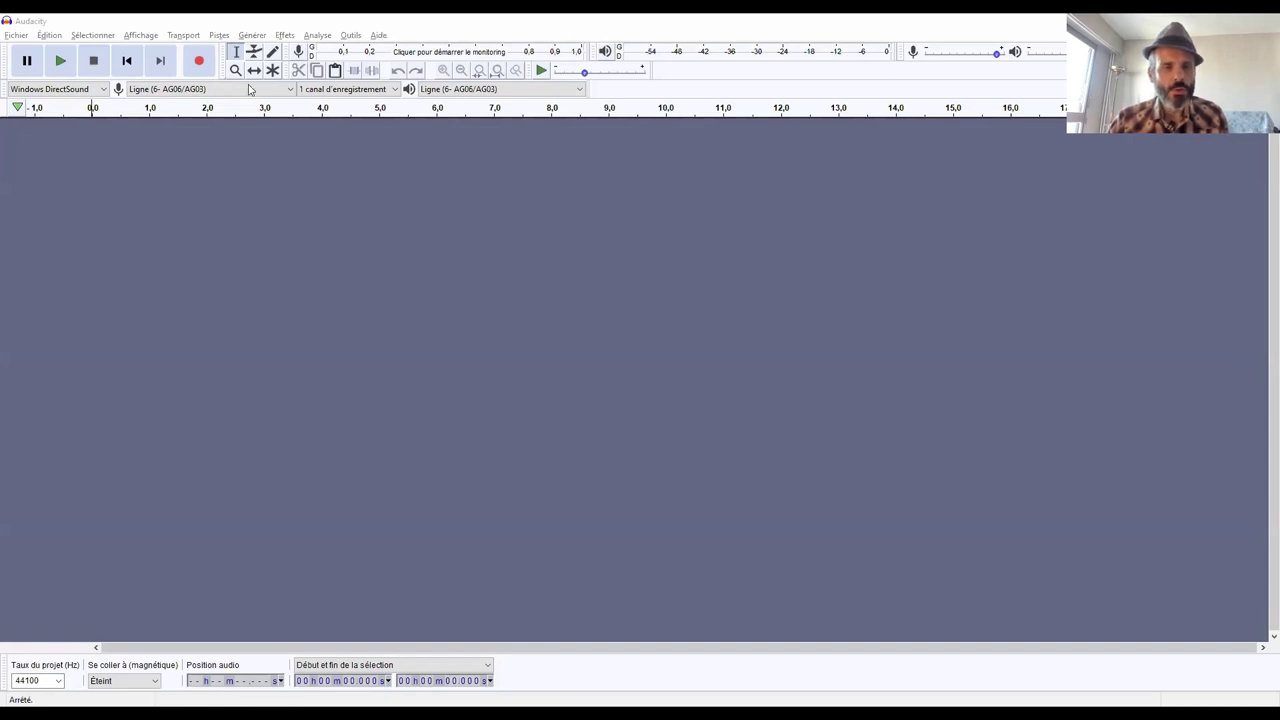
Import the audio file exemple-pour-démo-Audacity.mp3 from the Musique folder into the project.
click(16, 37)
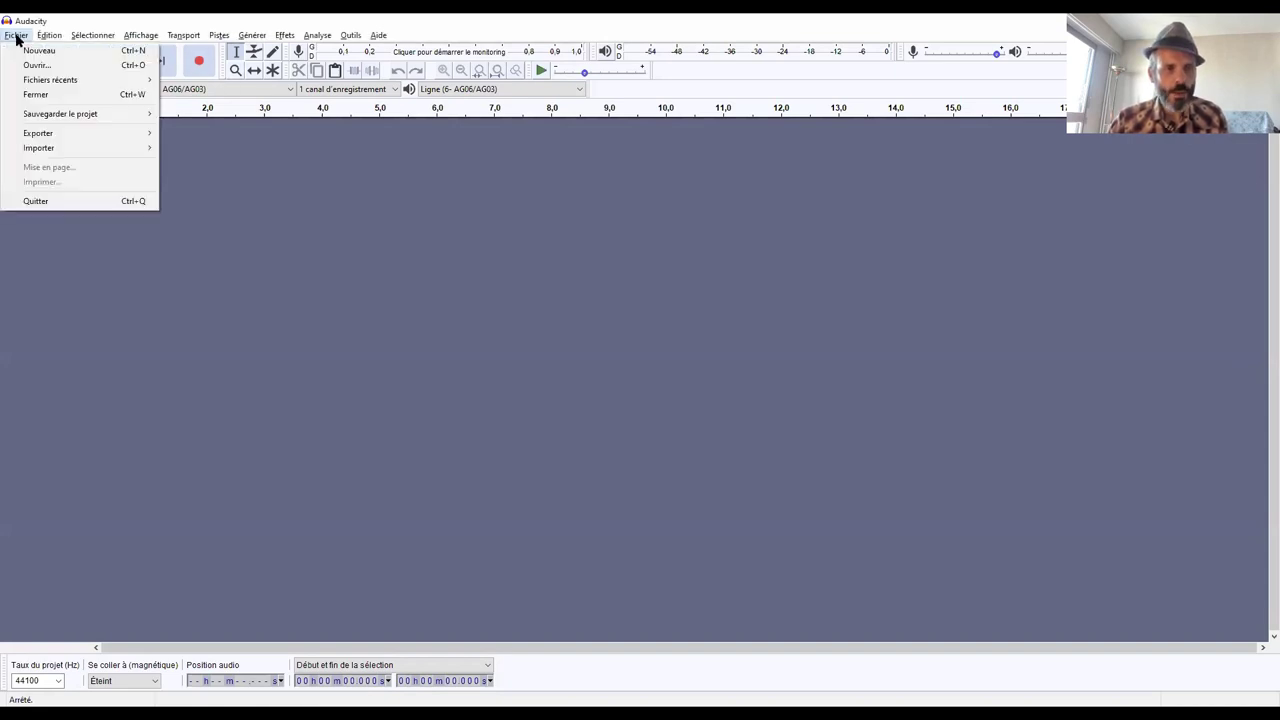
mouse_move(60, 148)
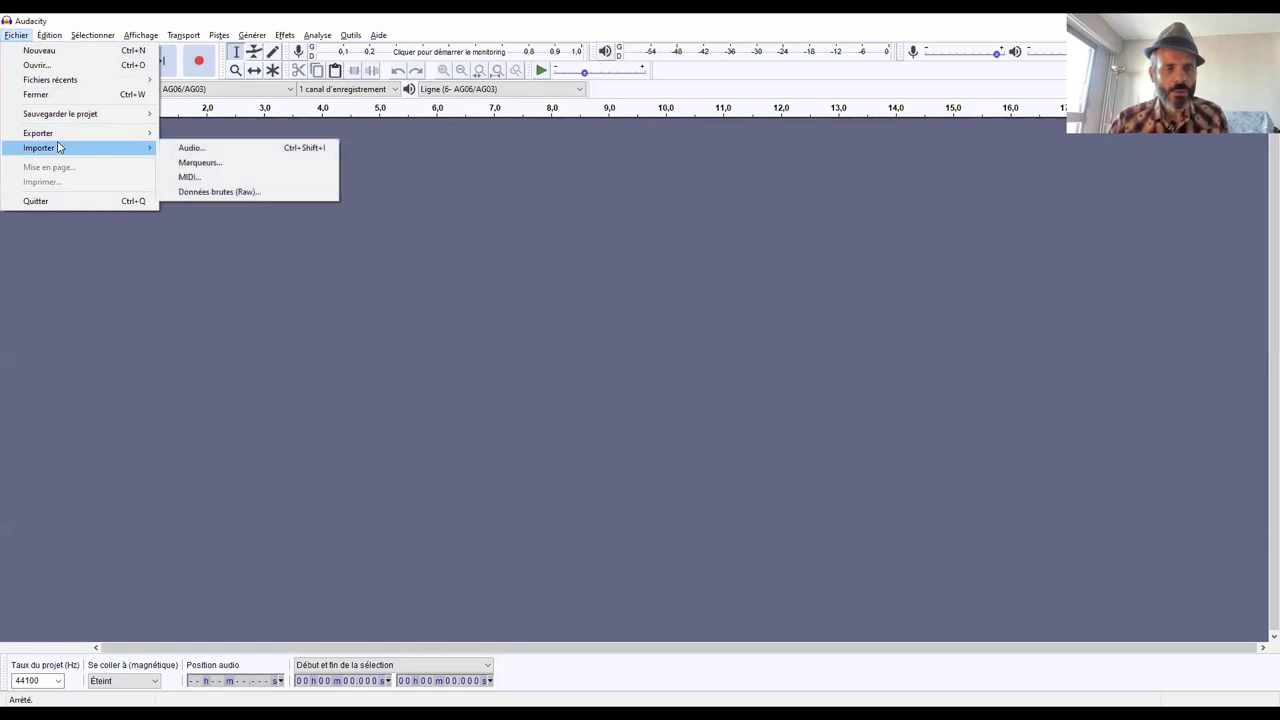
click(190, 148)
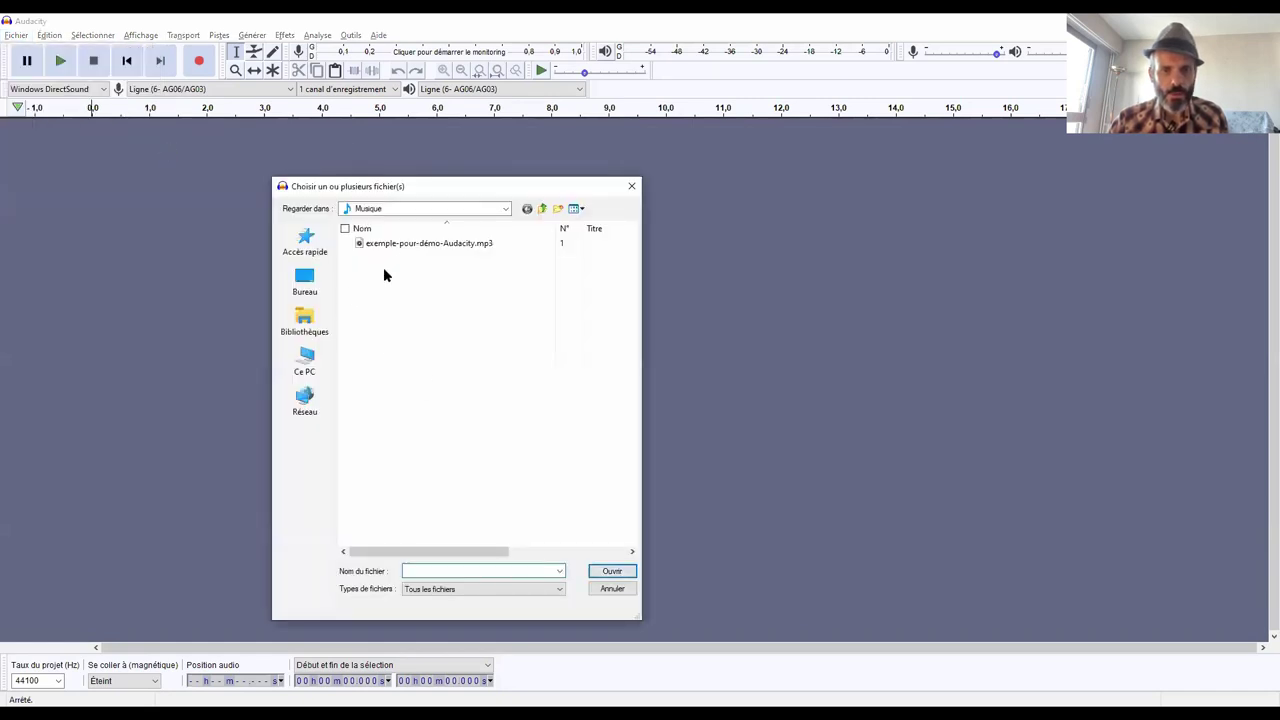
click(414, 249)
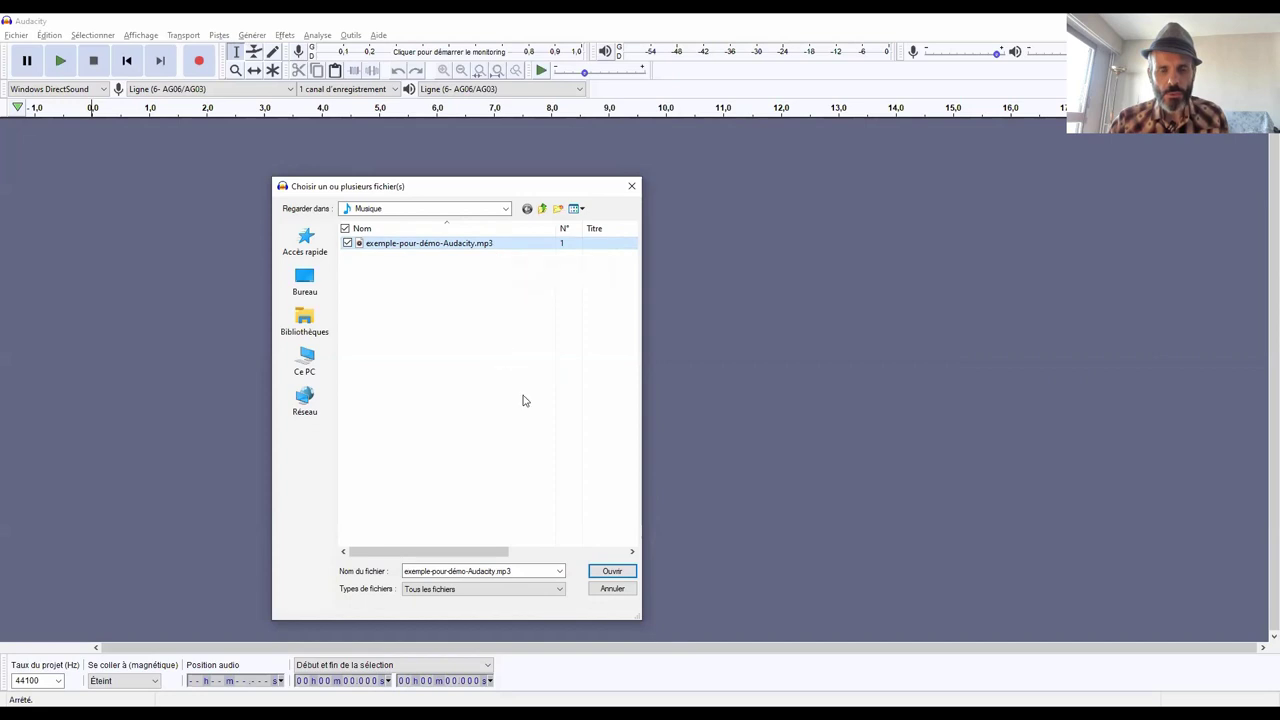
click(595, 571)
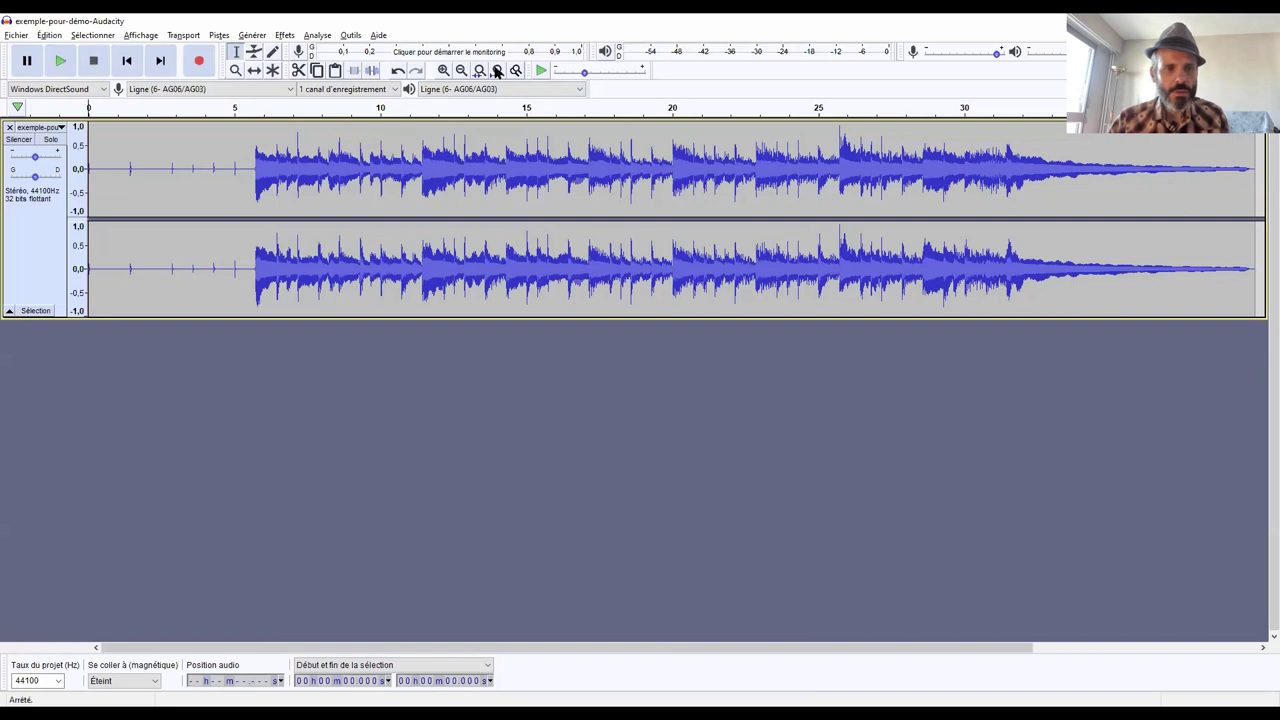
drag(82, 153, 250, 181)
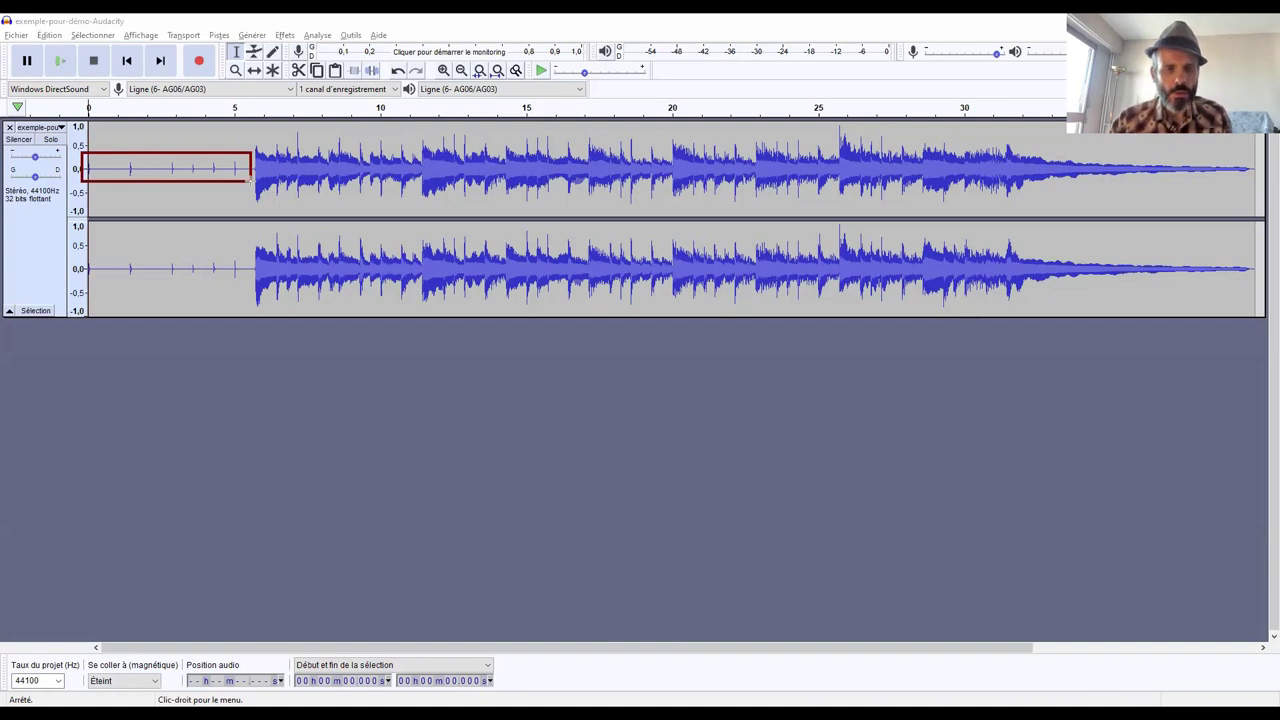
drag(241, 157, 245, 165)
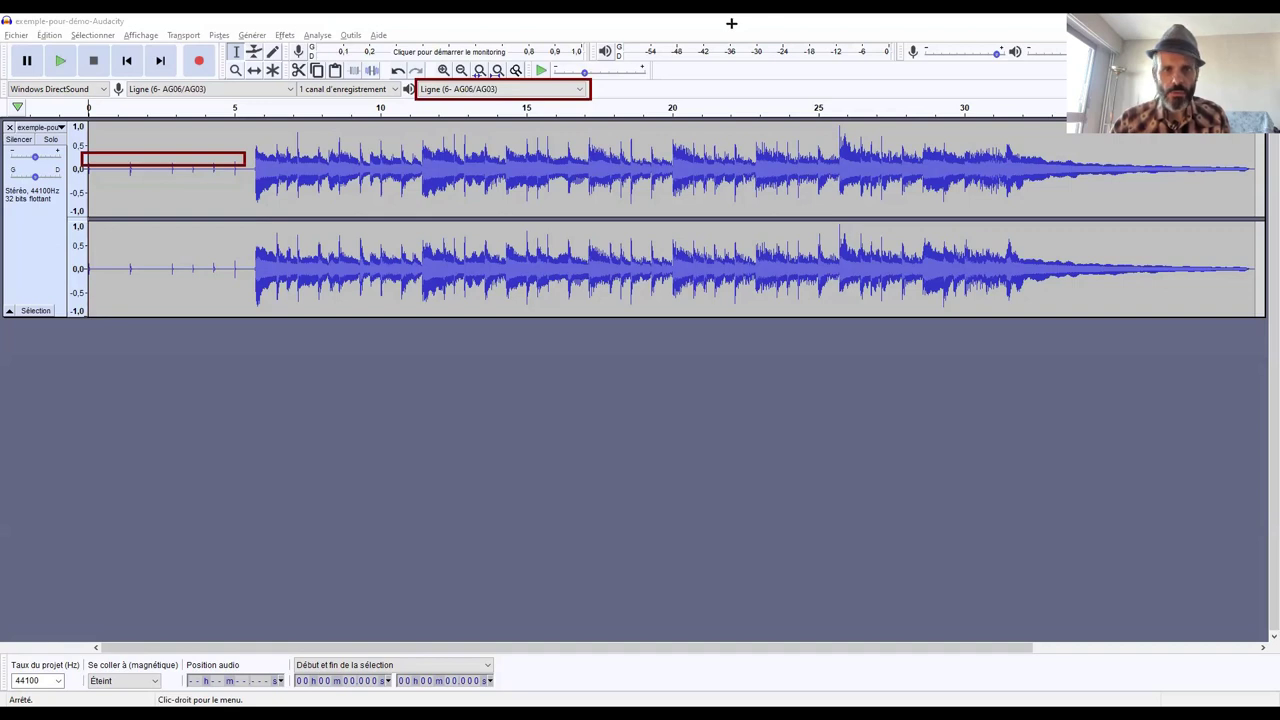
key(Escape)
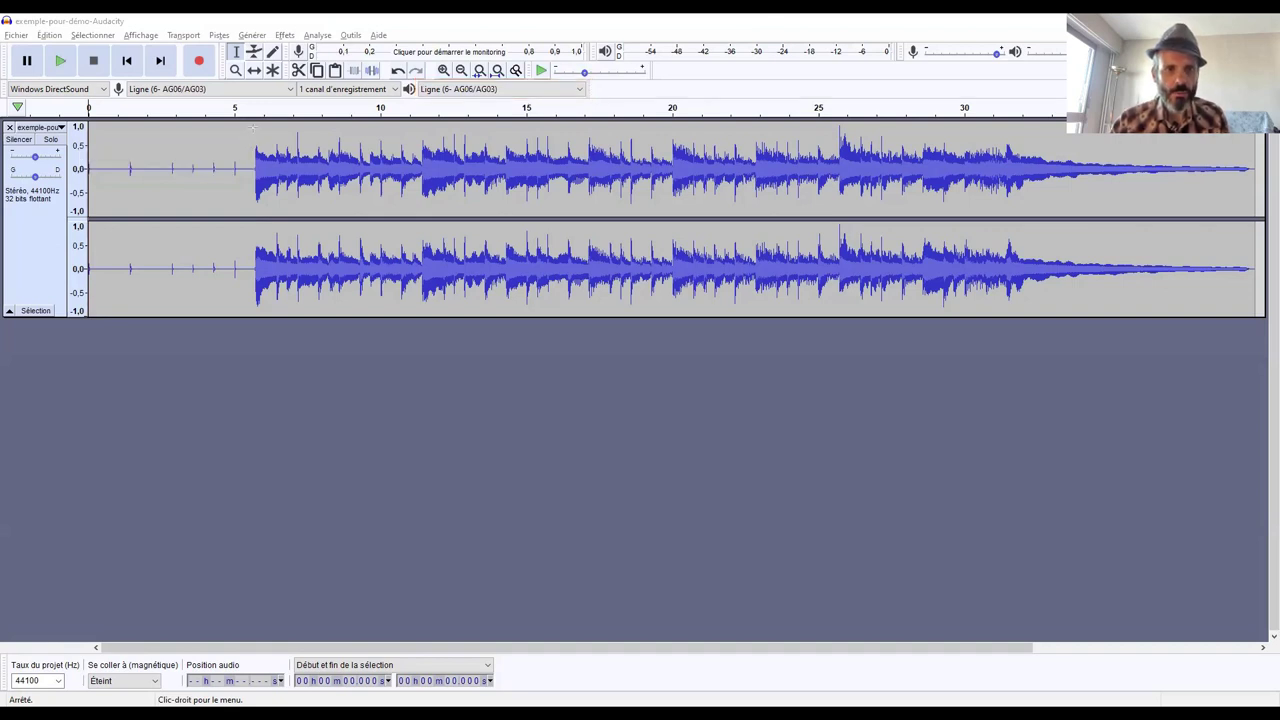
mouse_move(252, 128)
mouse_down()
mouse_move(394, 208)
mouse_move(806, 149)
mouse_move(968, 185)
mouse_move(1254, 212)
mouse_up()
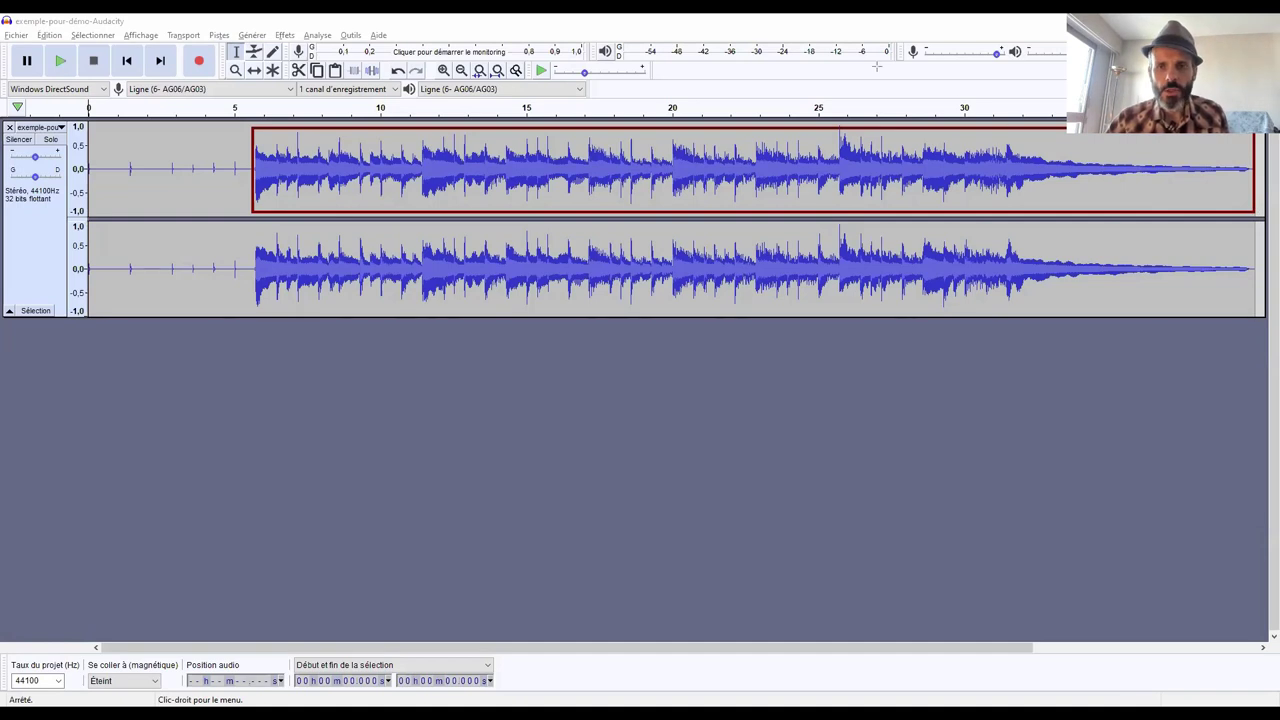
key(Escape)
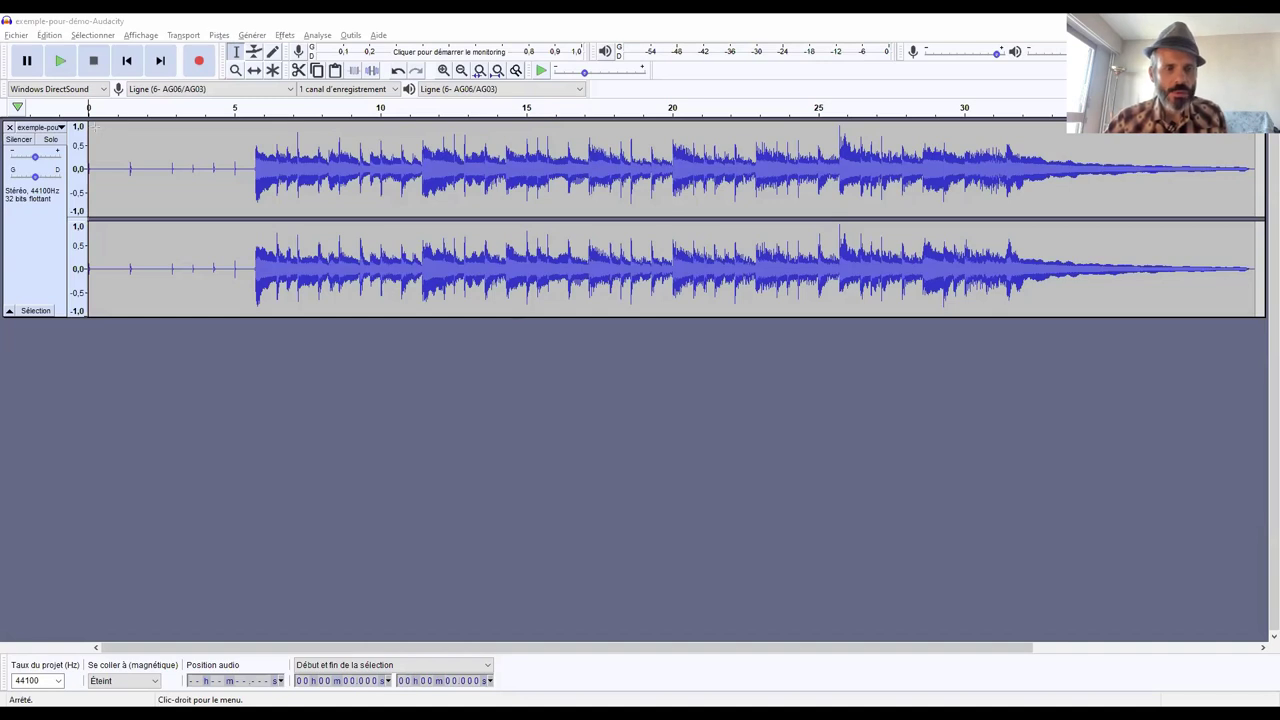
drag(95, 127, 320, 201)
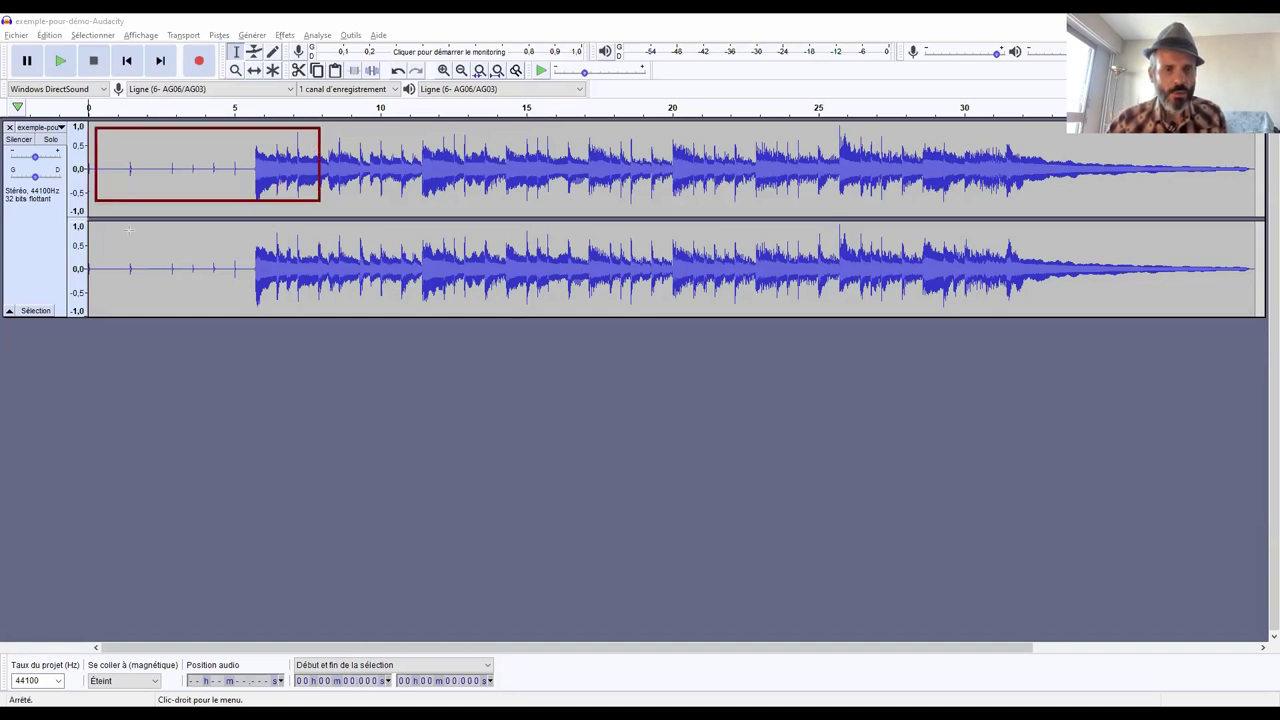
drag(98, 233, 316, 292)
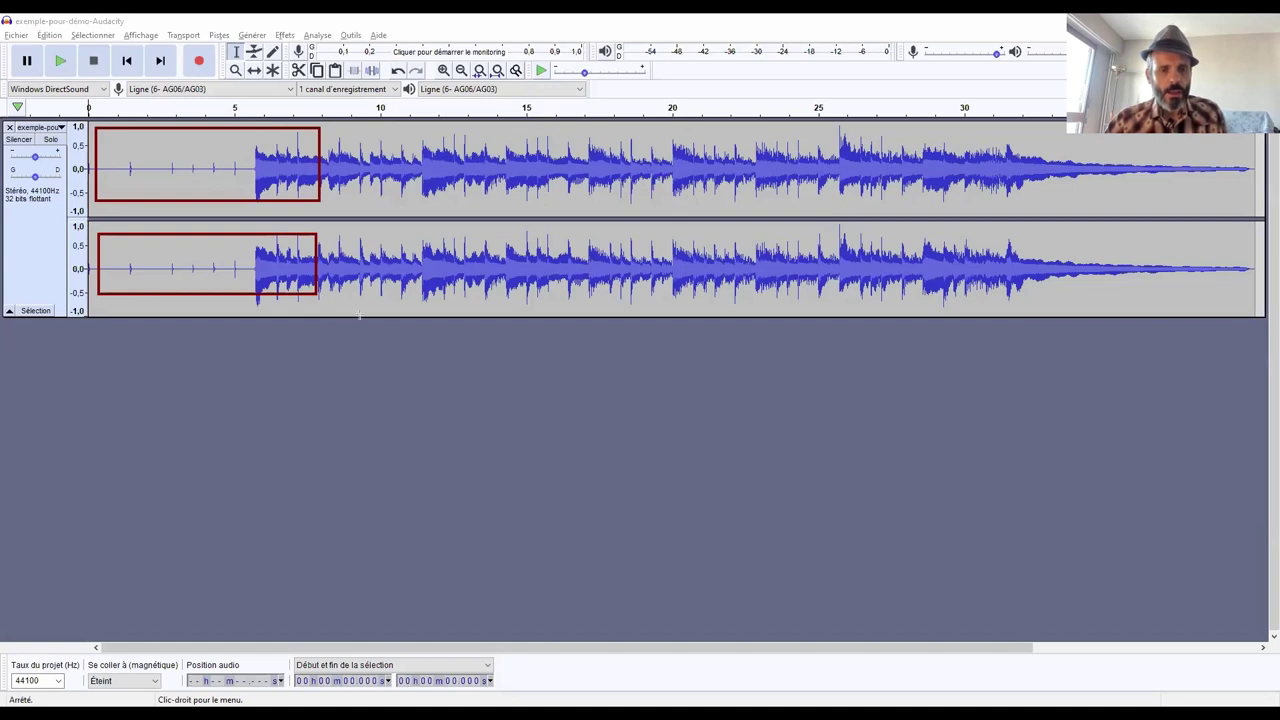
key(e)
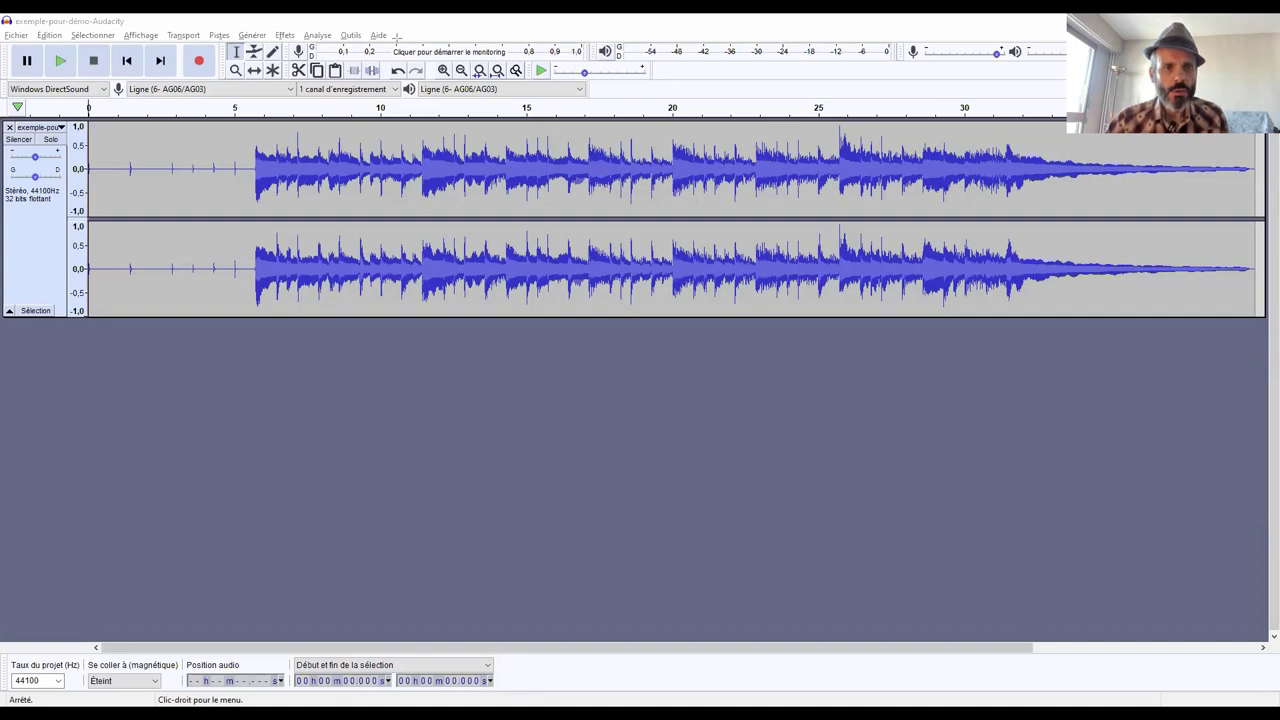
Add a new mono track below the imported stereo track.
click(219, 35)
mouse_move(416, 53)
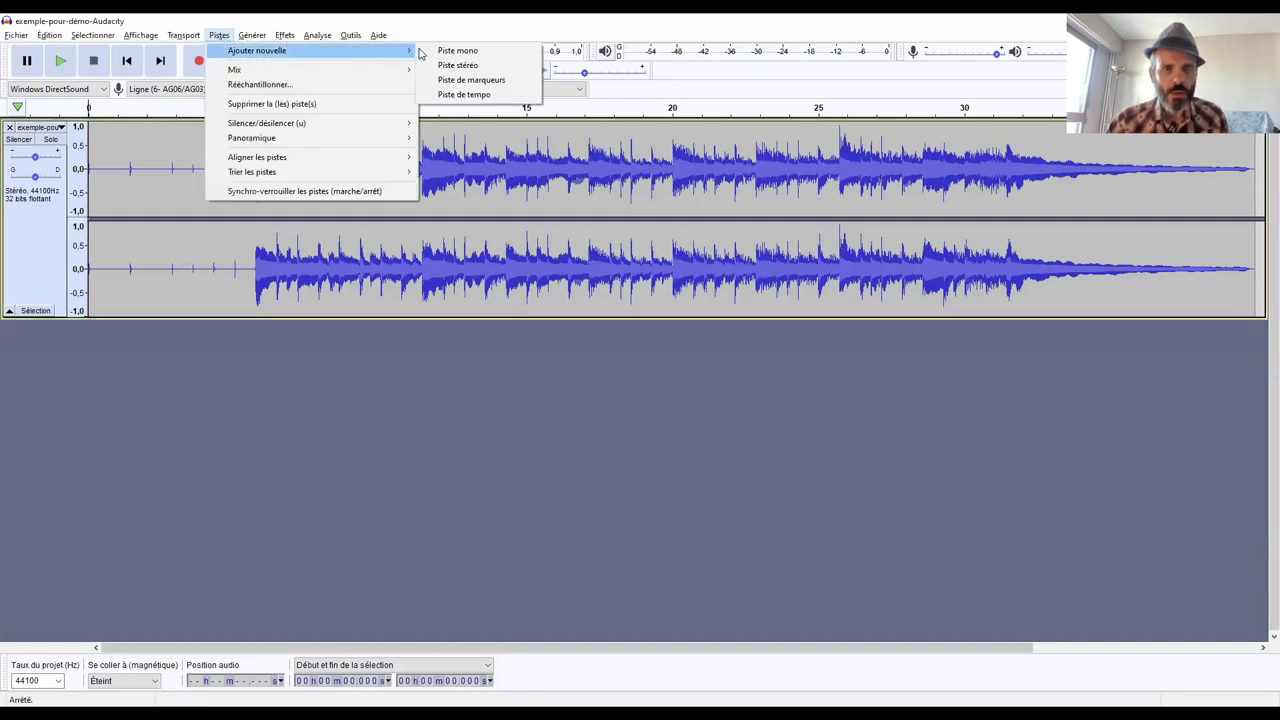
click(450, 51)
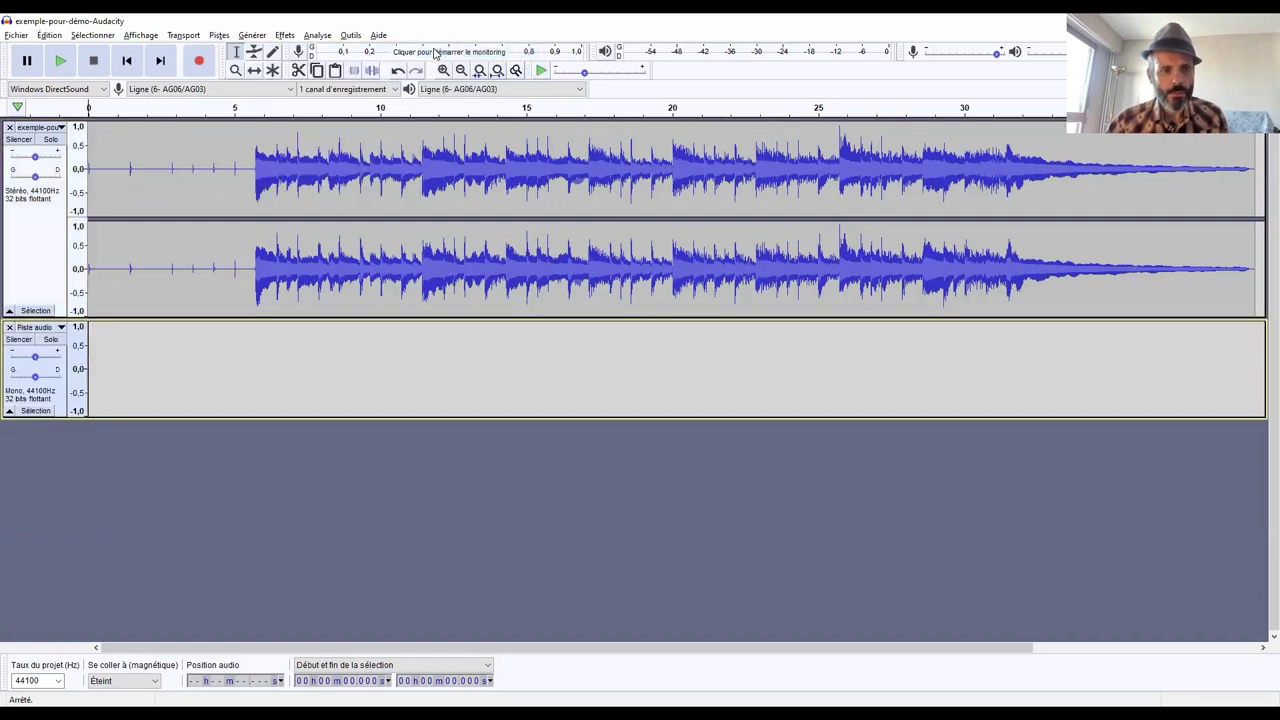
click(263, 366)
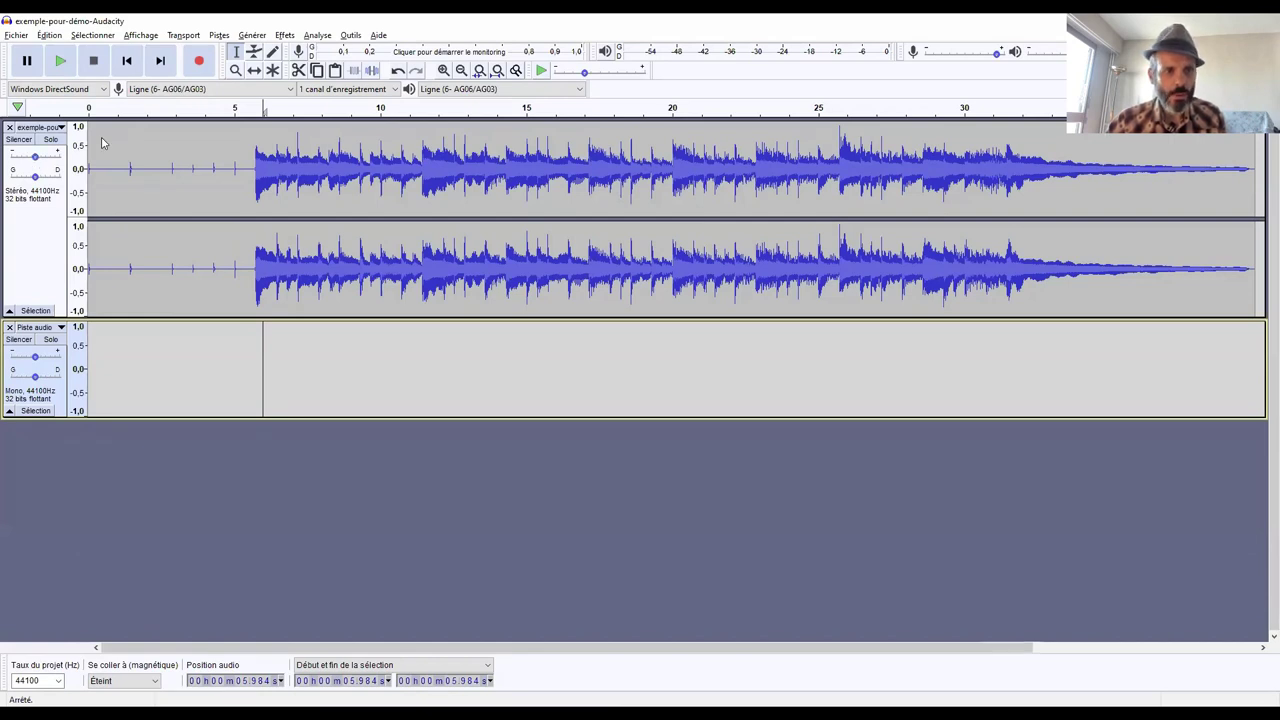
Lower the gain of the imported stereo backing track slightly.
drag(8, 143, 62, 172)
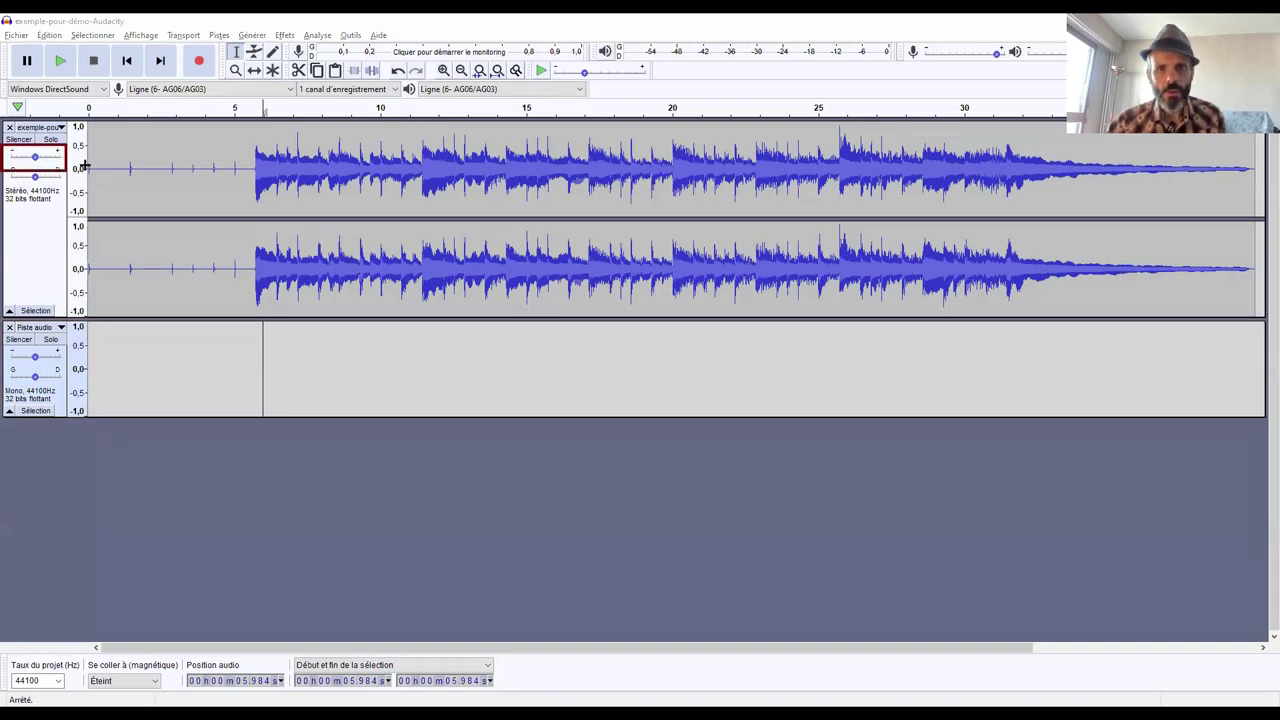
key(Escape)
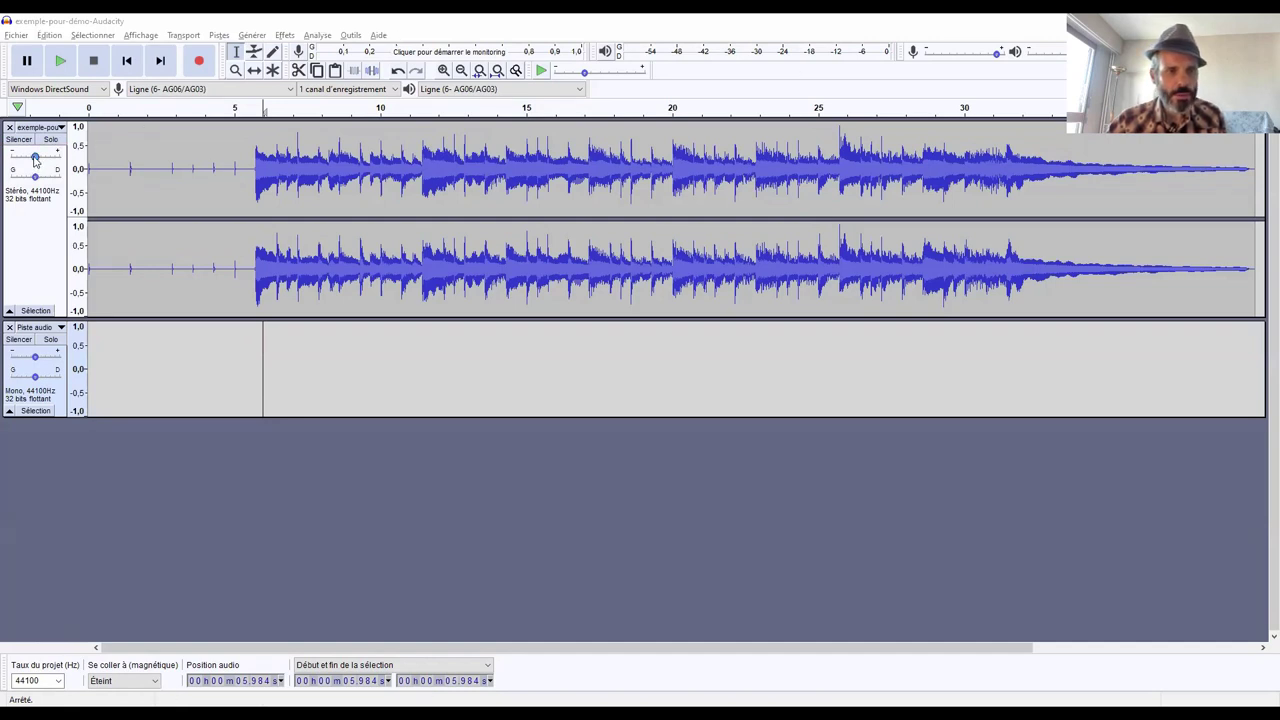
drag(35, 158, 22, 160)
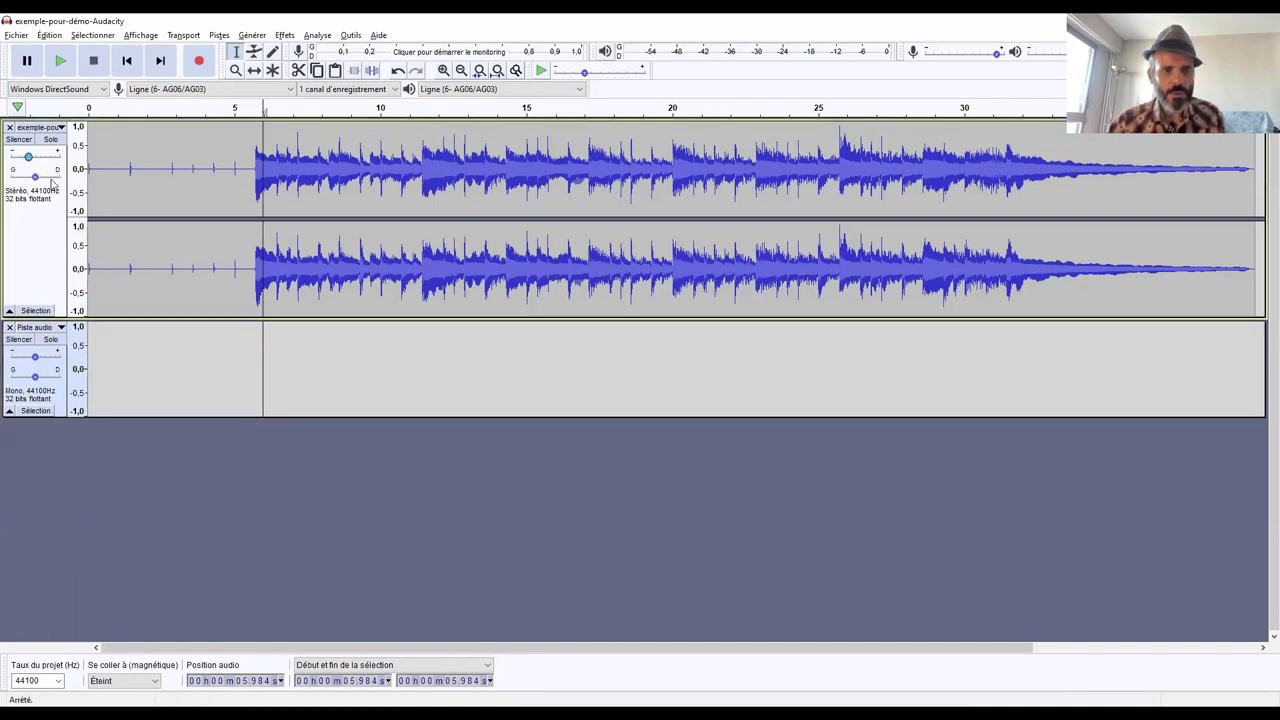
Record the instrument on the new mono track from the project start along with the backing track, and stop after the final note fades.
click(115, 361)
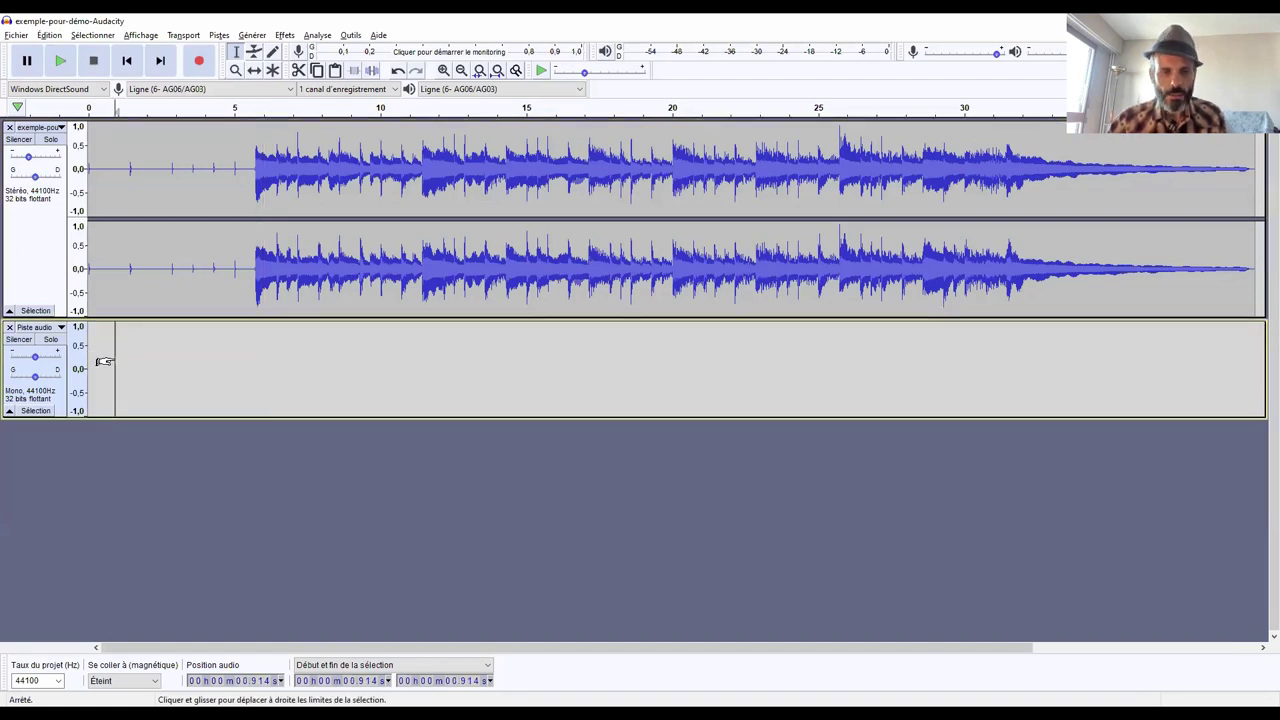
key(Home)
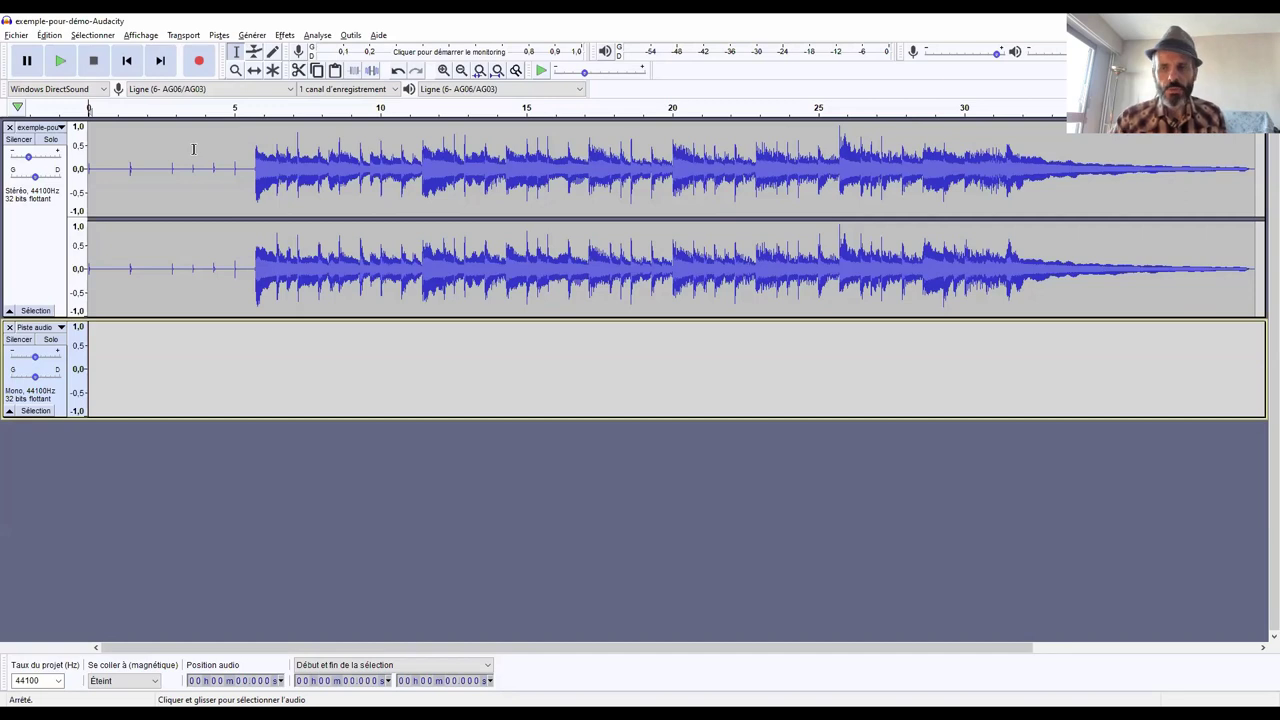
key(r)
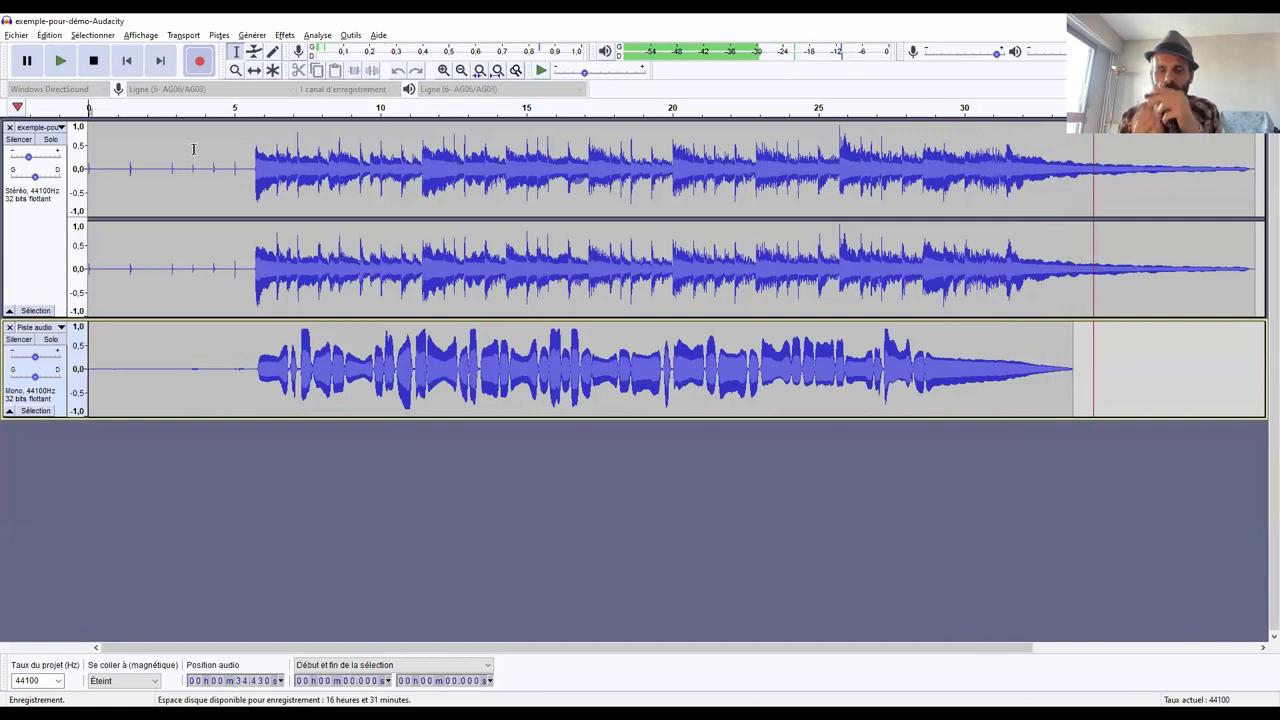
click(94, 60)
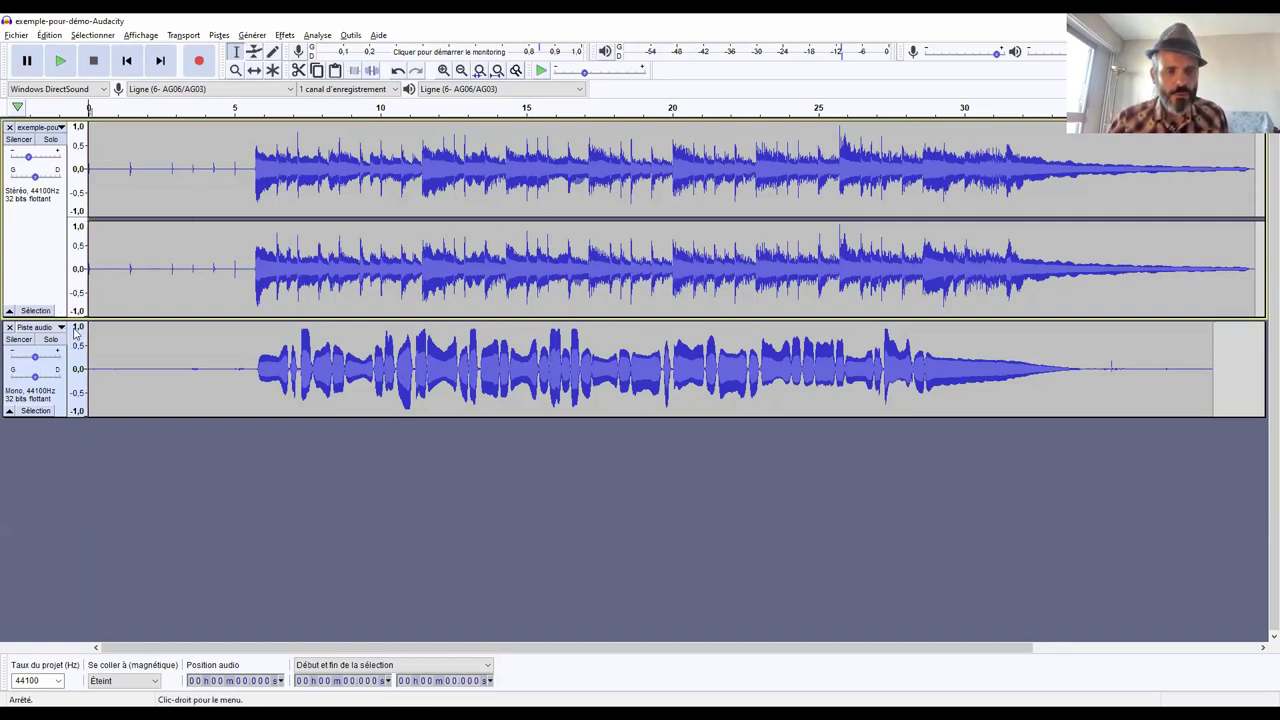
Play both tracks together from the start and check the mix's output level on the playback meter.
click(62, 61)
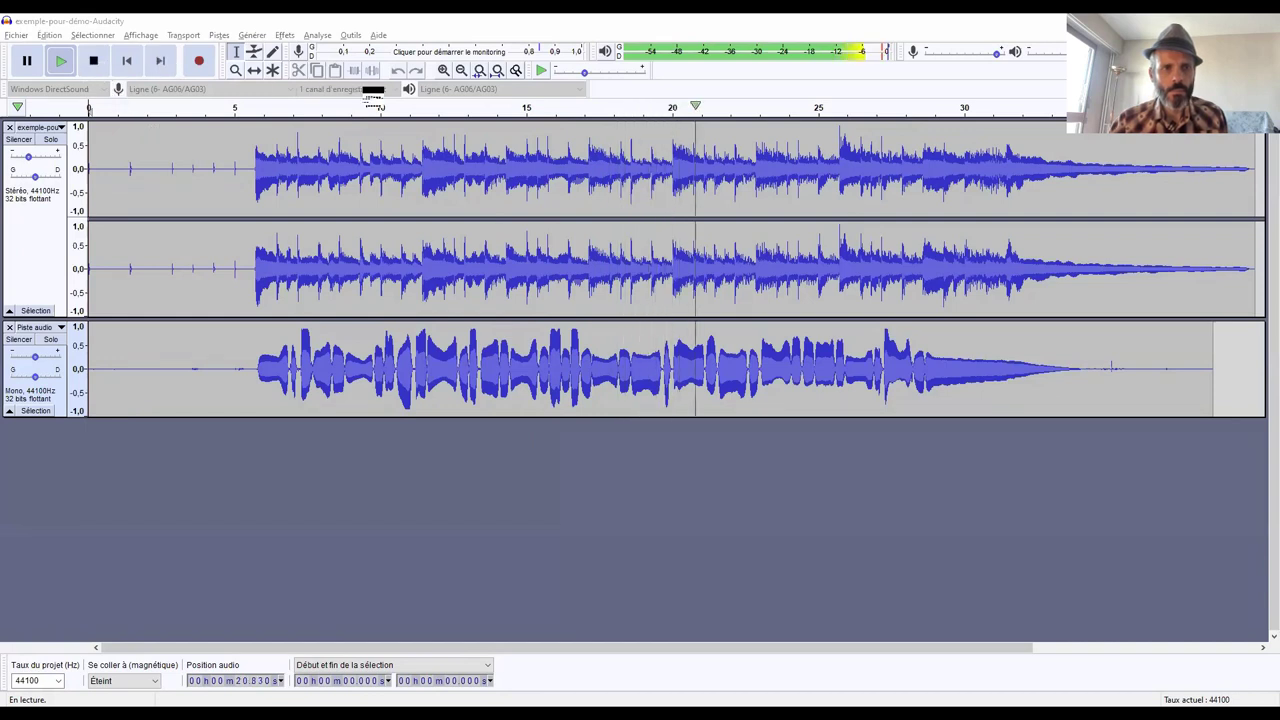
click(94, 66)
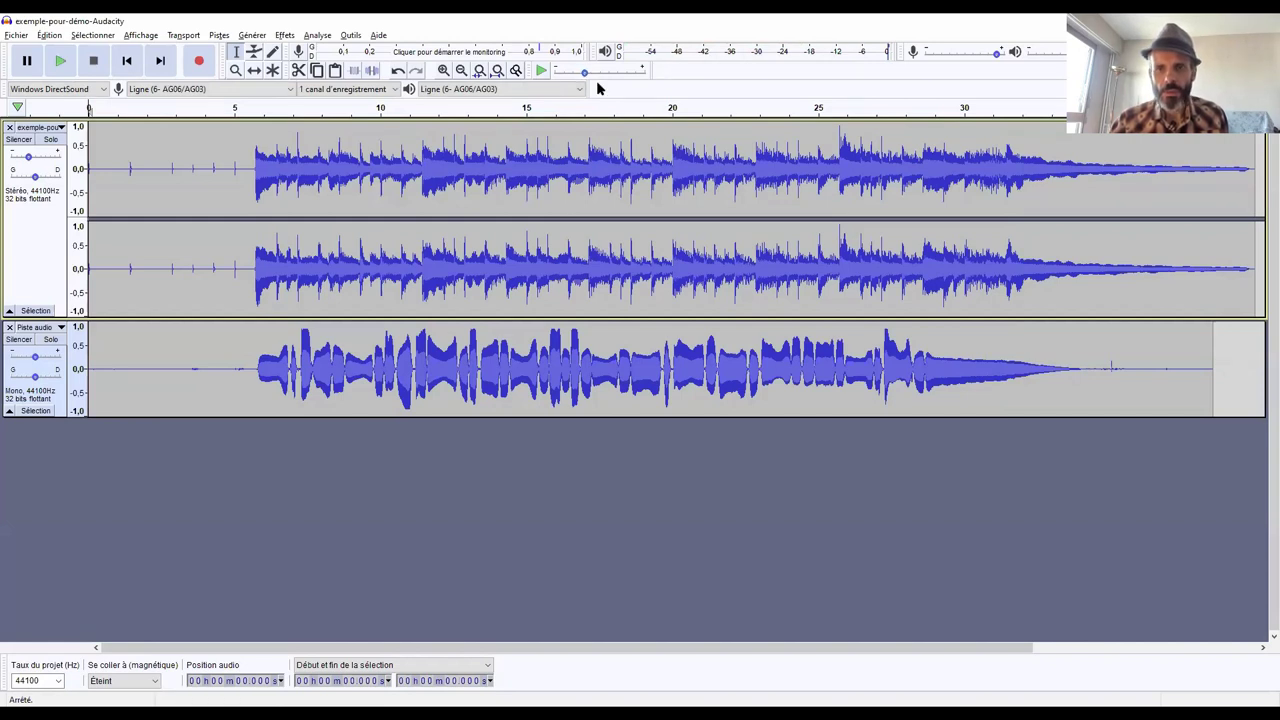
drag(617, 34, 900, 64)
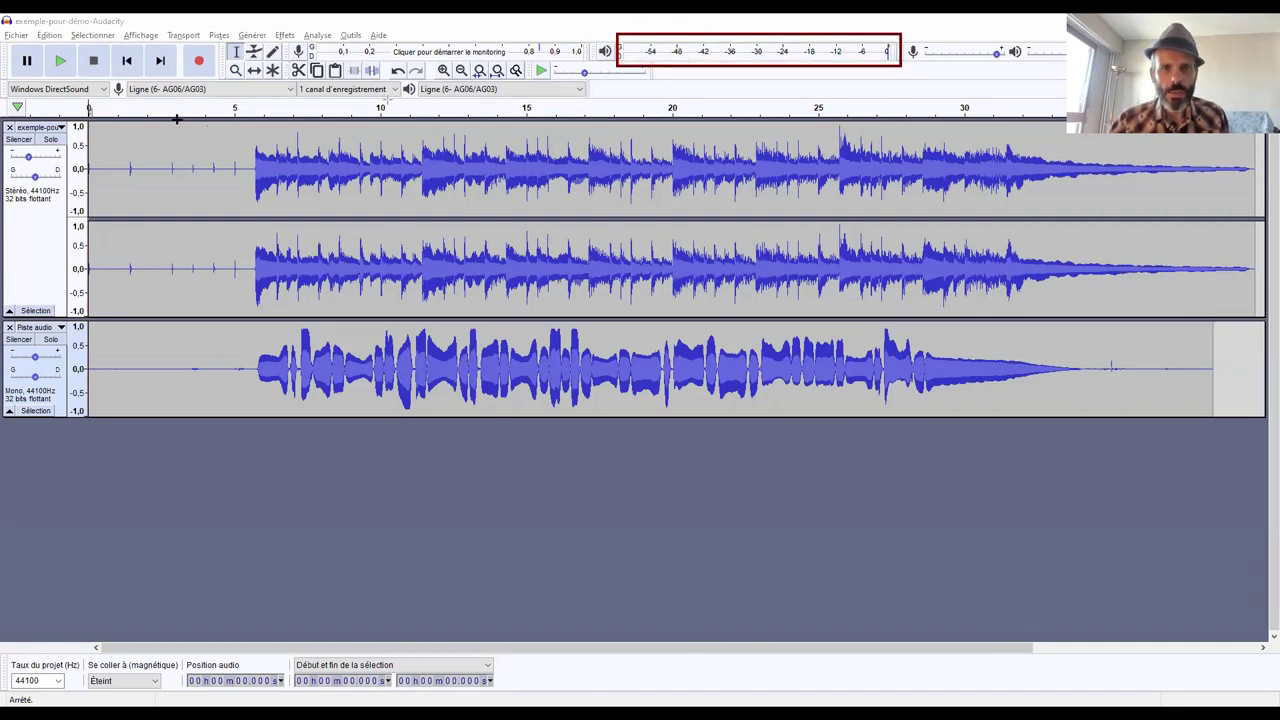
click(61, 62)
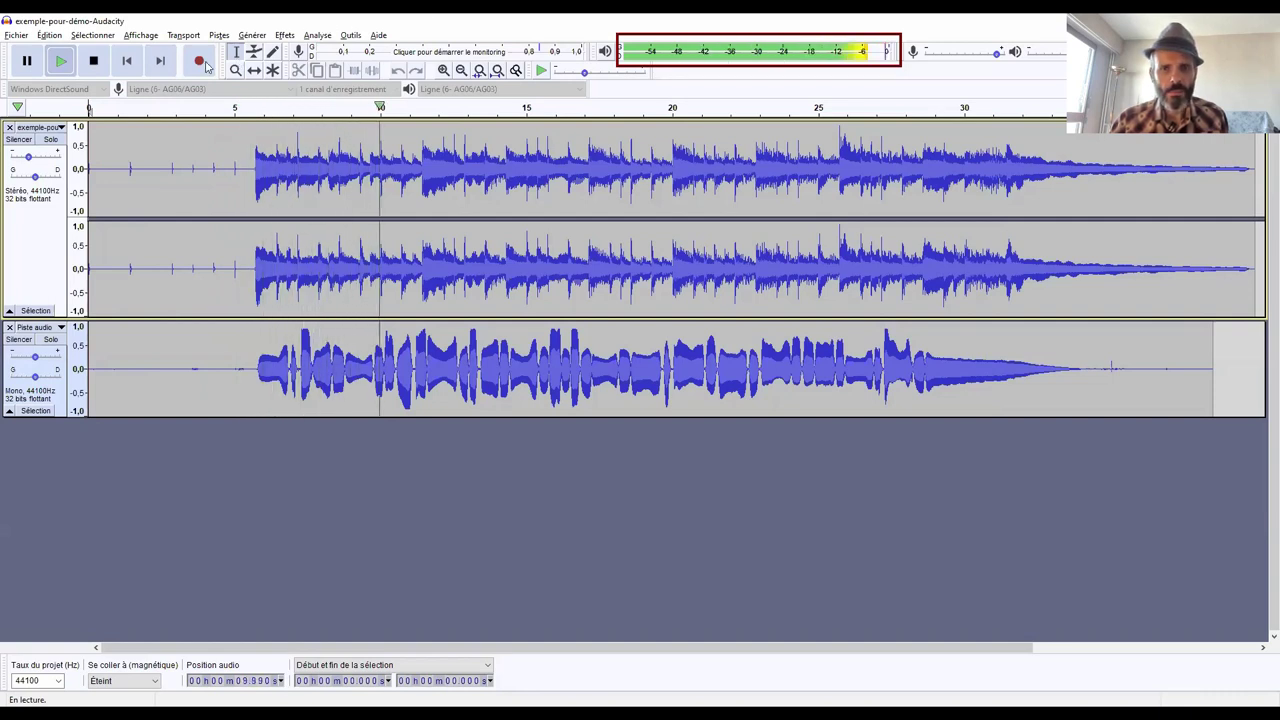
click(93, 61)
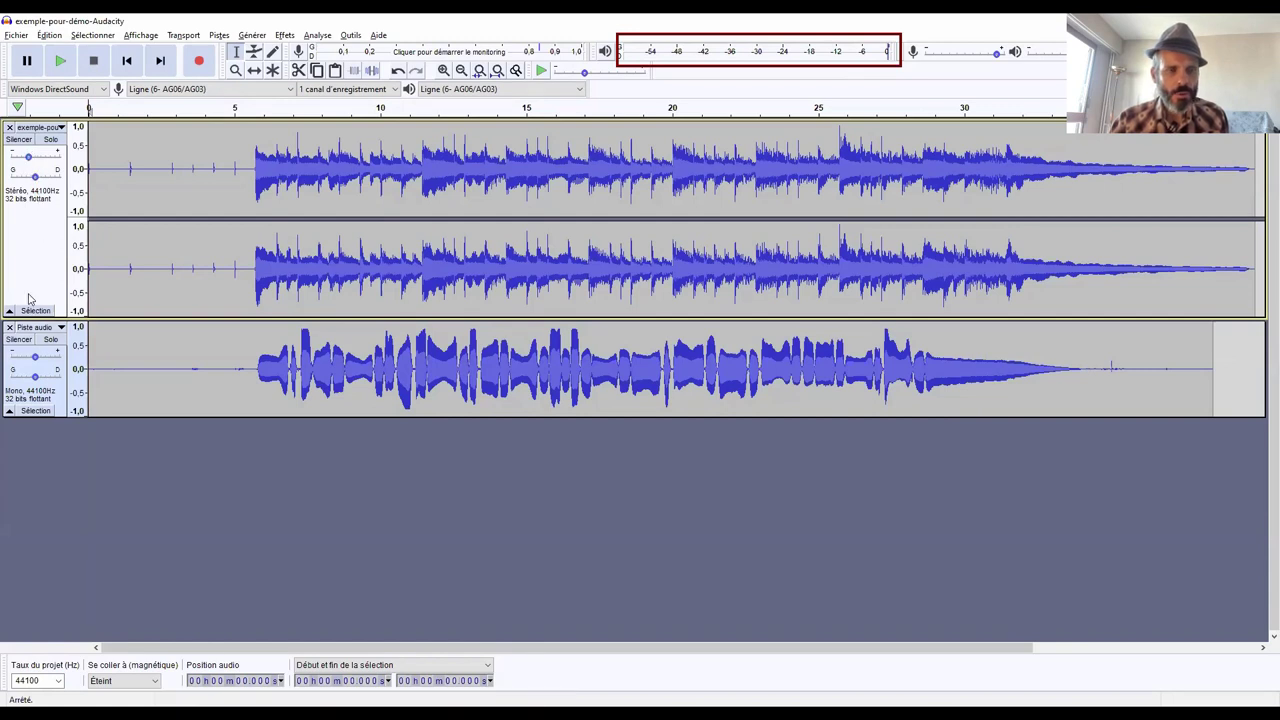
Lower the recorded mono track's gain to about -3 dB and play the mix back to check its level.
click(35, 358)
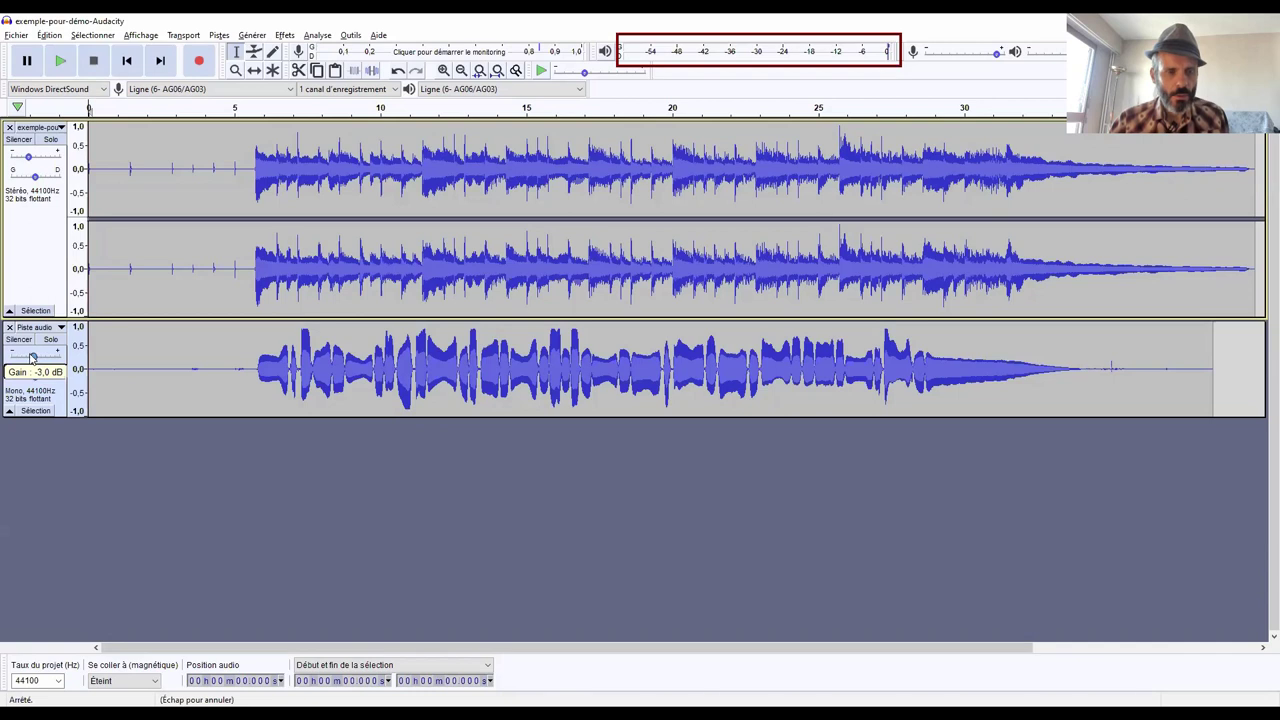
drag(31, 357, 30, 358)
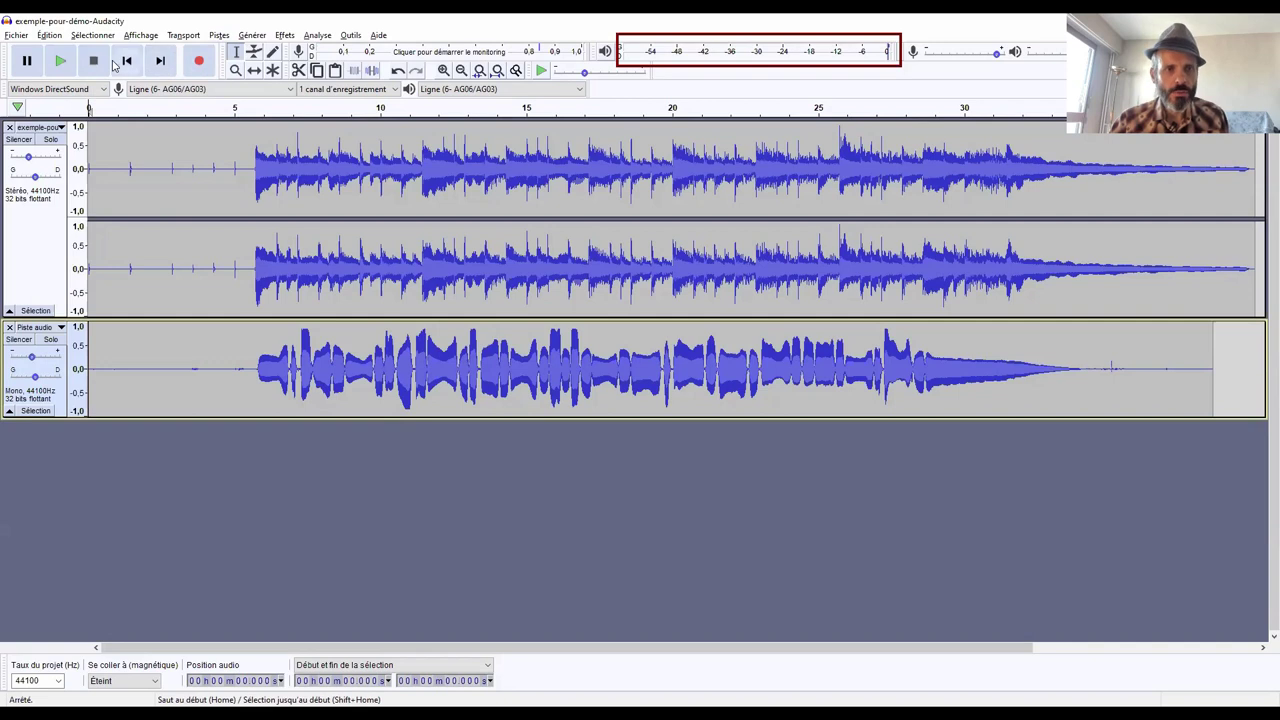
click(62, 62)
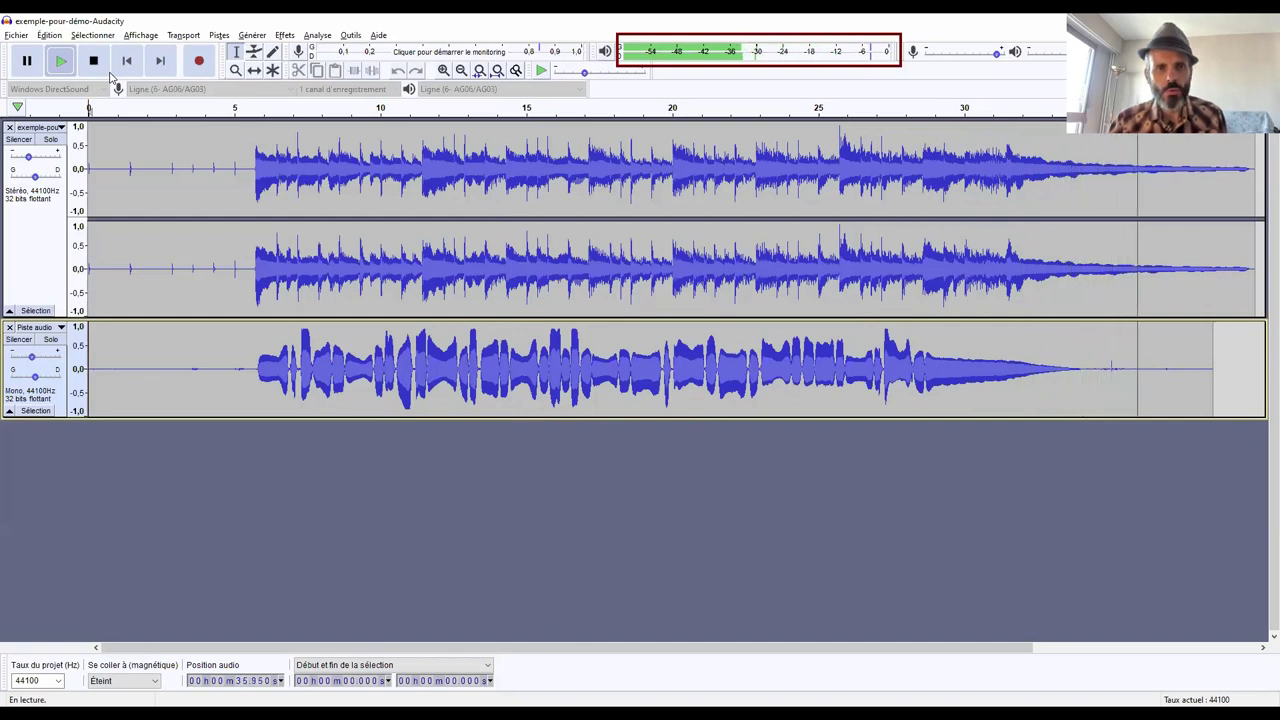
click(100, 63)
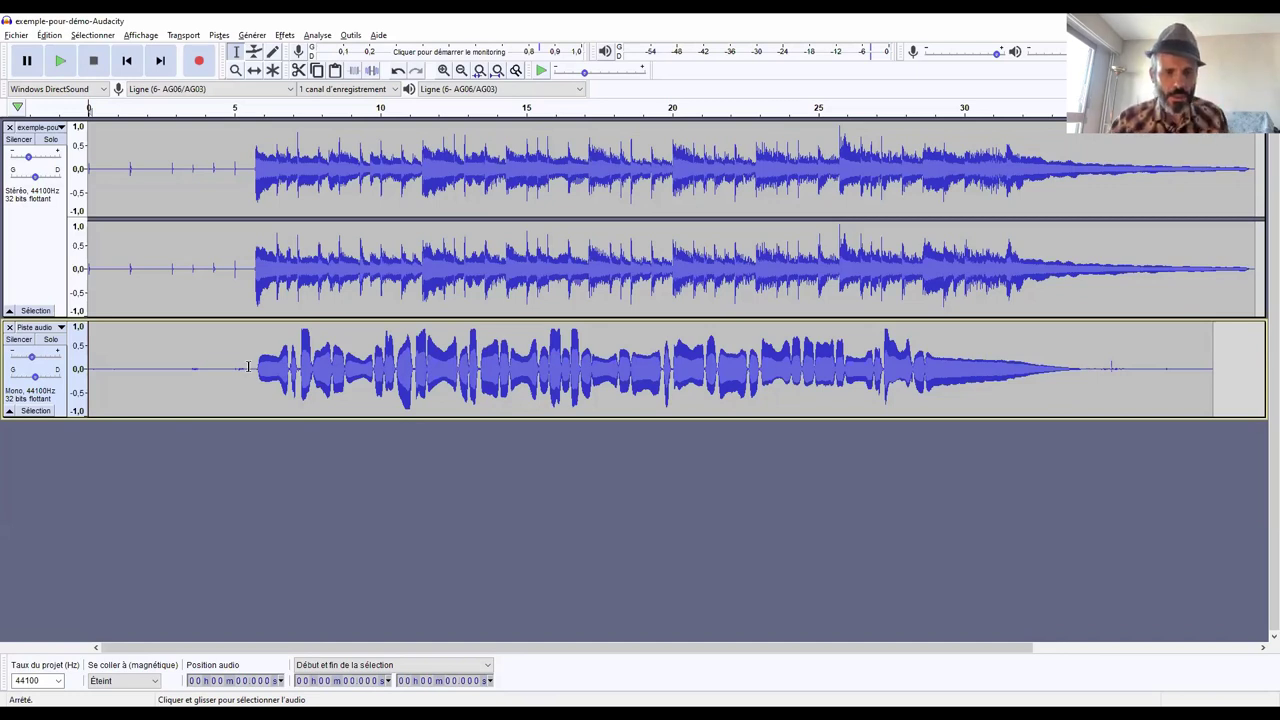
Replace the noise before the first note on the recorded mono track, from 0 to 5.687 s, with silence.
drag(248, 368, 154, 369)
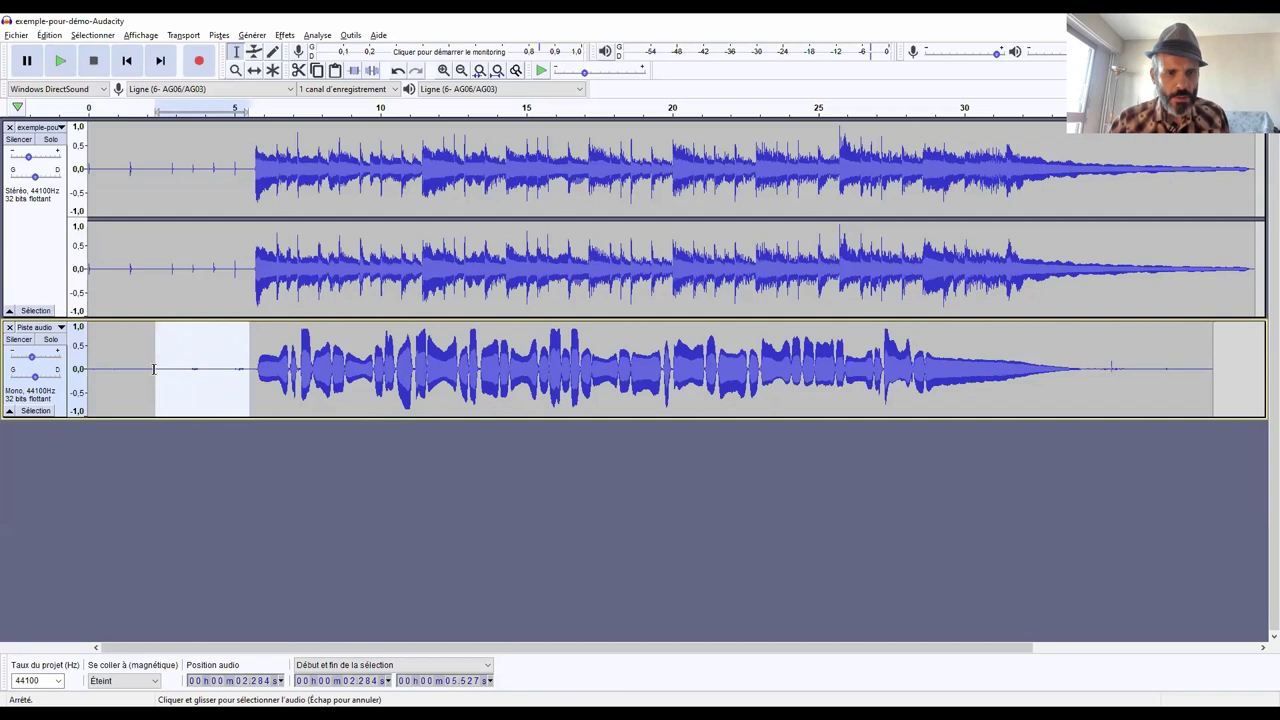
click(195, 365)
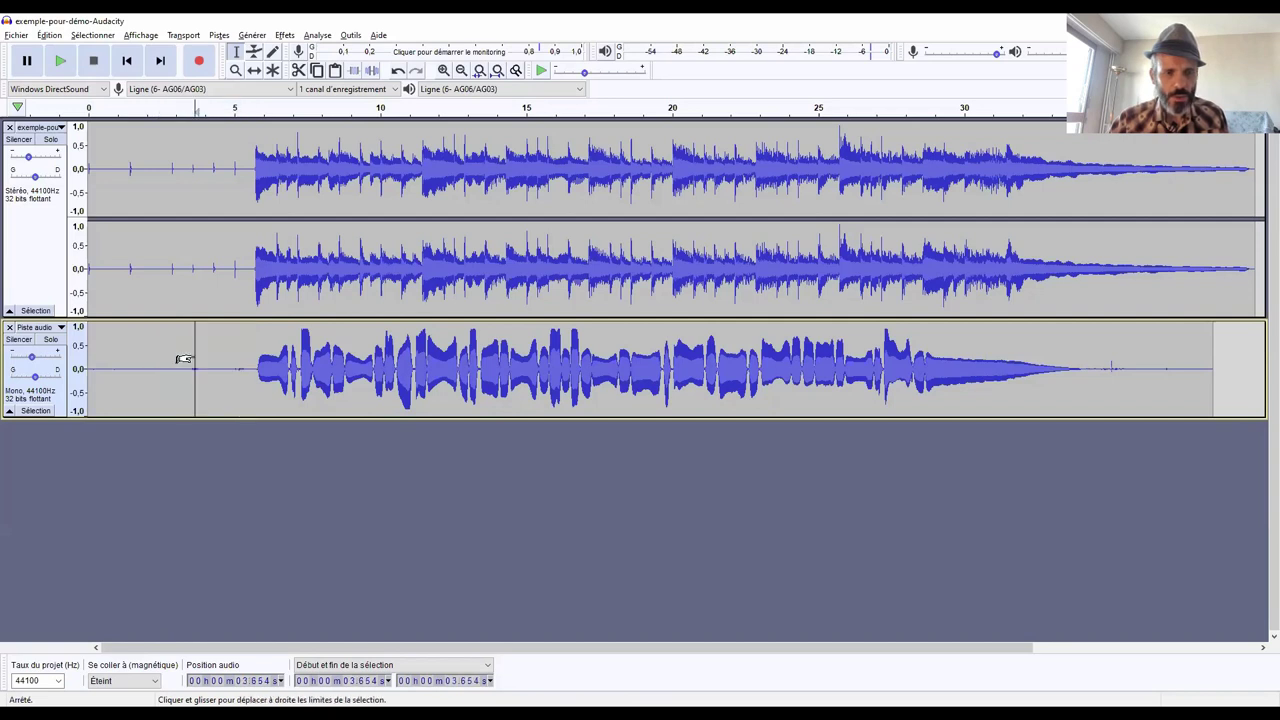
click(254, 369)
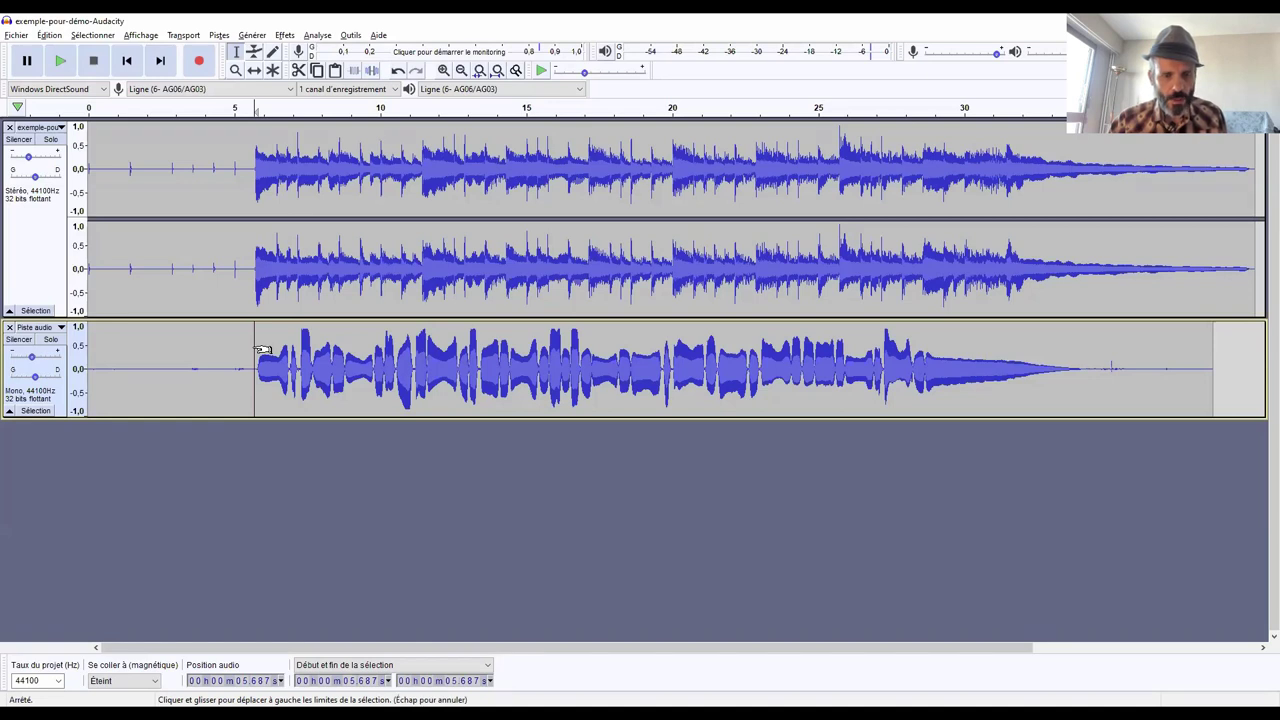
drag(262, 350, 88, 370)
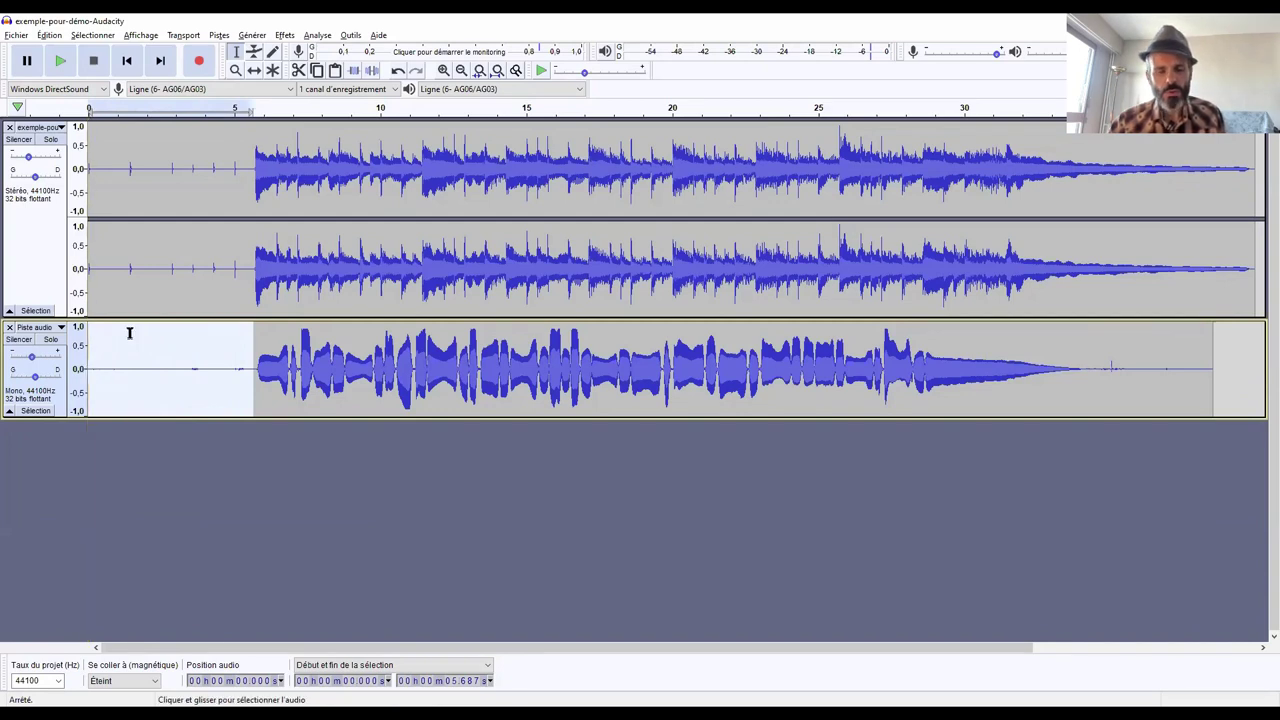
click(263, 40)
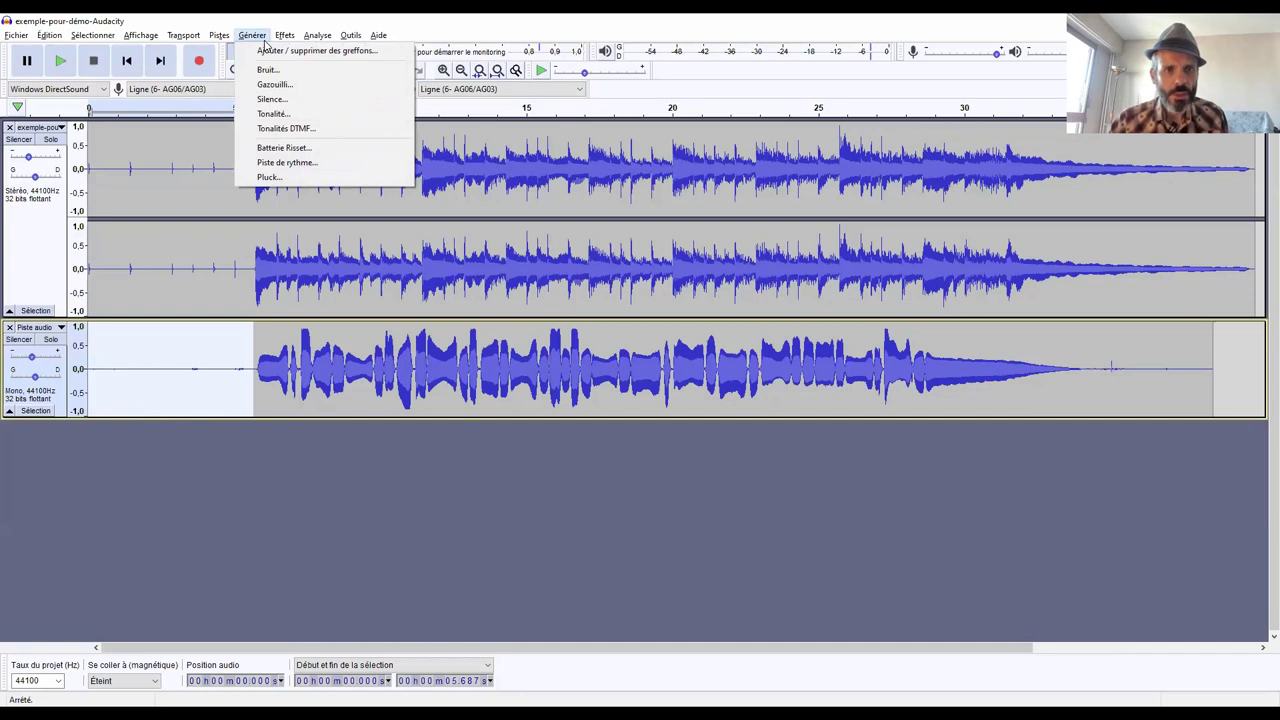
click(271, 99)
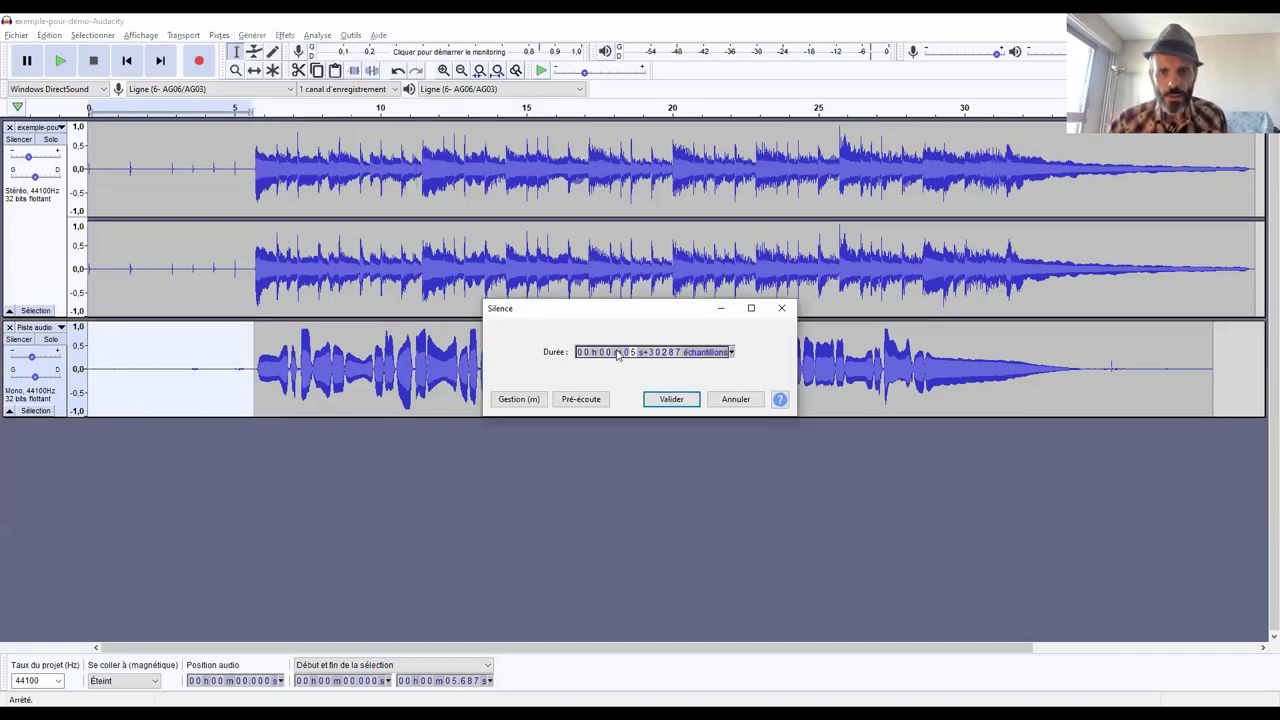
click(662, 400)
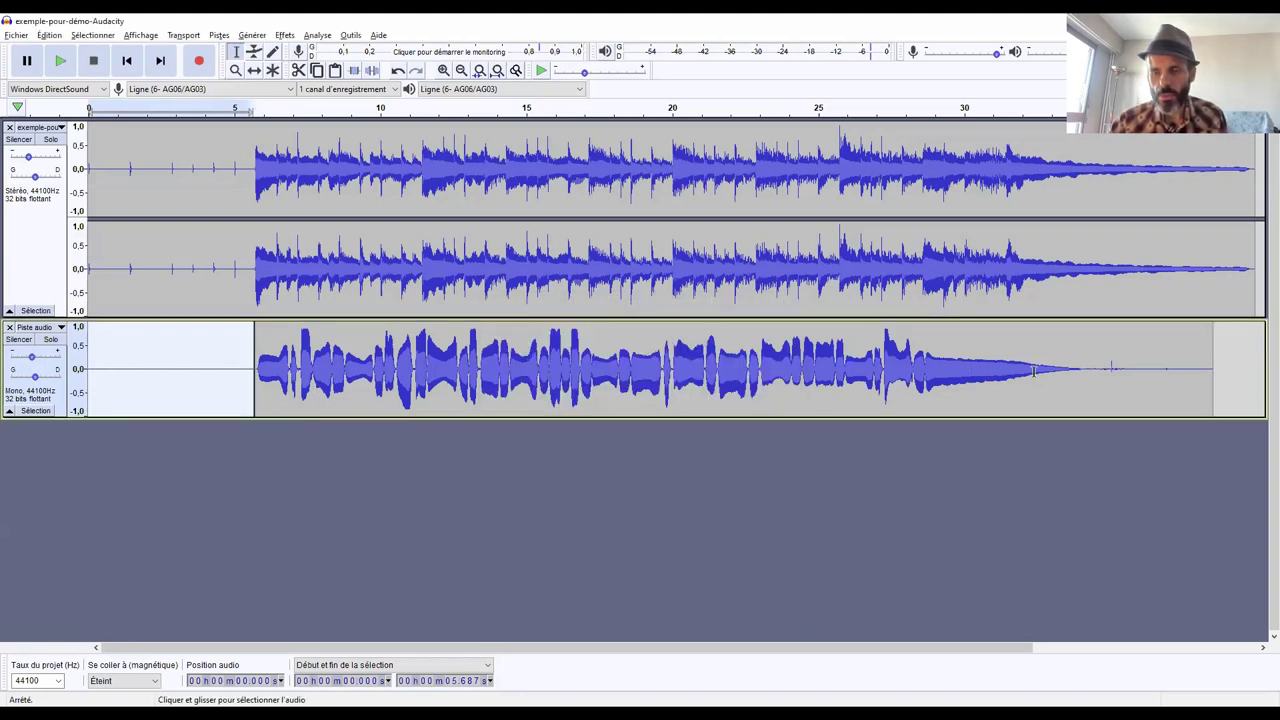
Replace the noise after the final note on the recorded mono track, from 34.029 to 38.666 s, with silence.
click(1080, 372)
drag(1080, 372, 1216, 374)
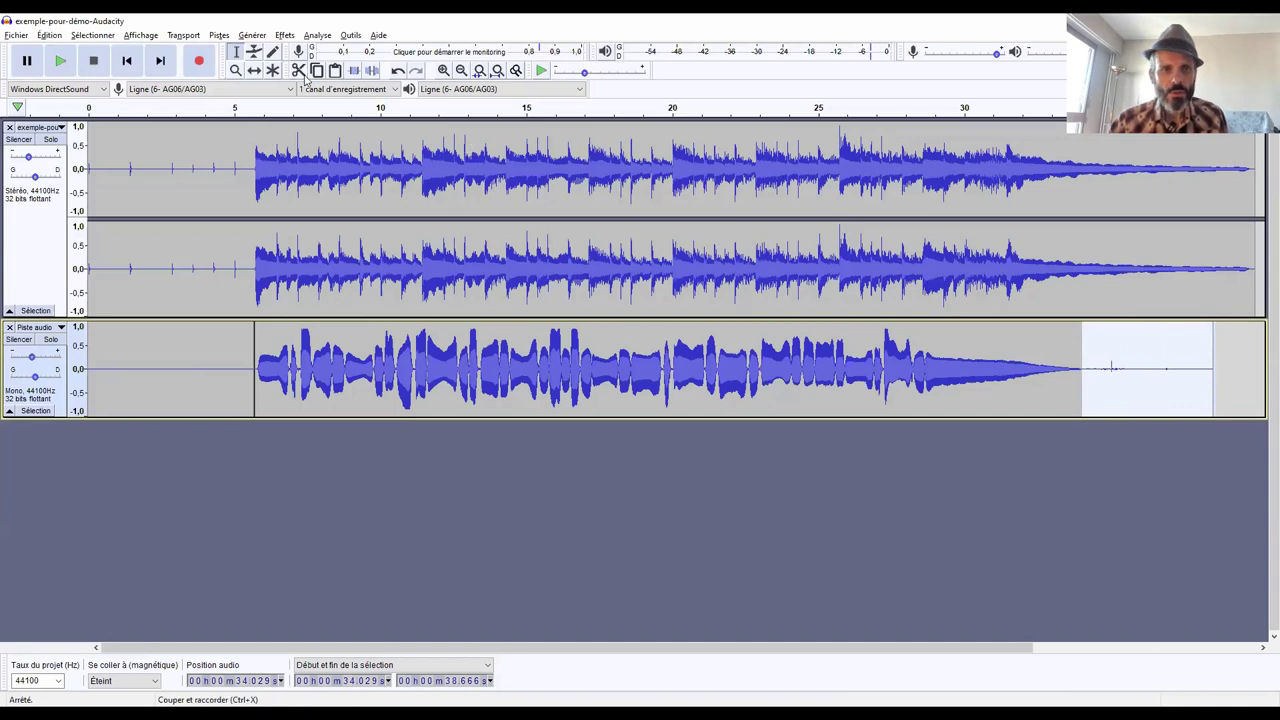
click(250, 35)
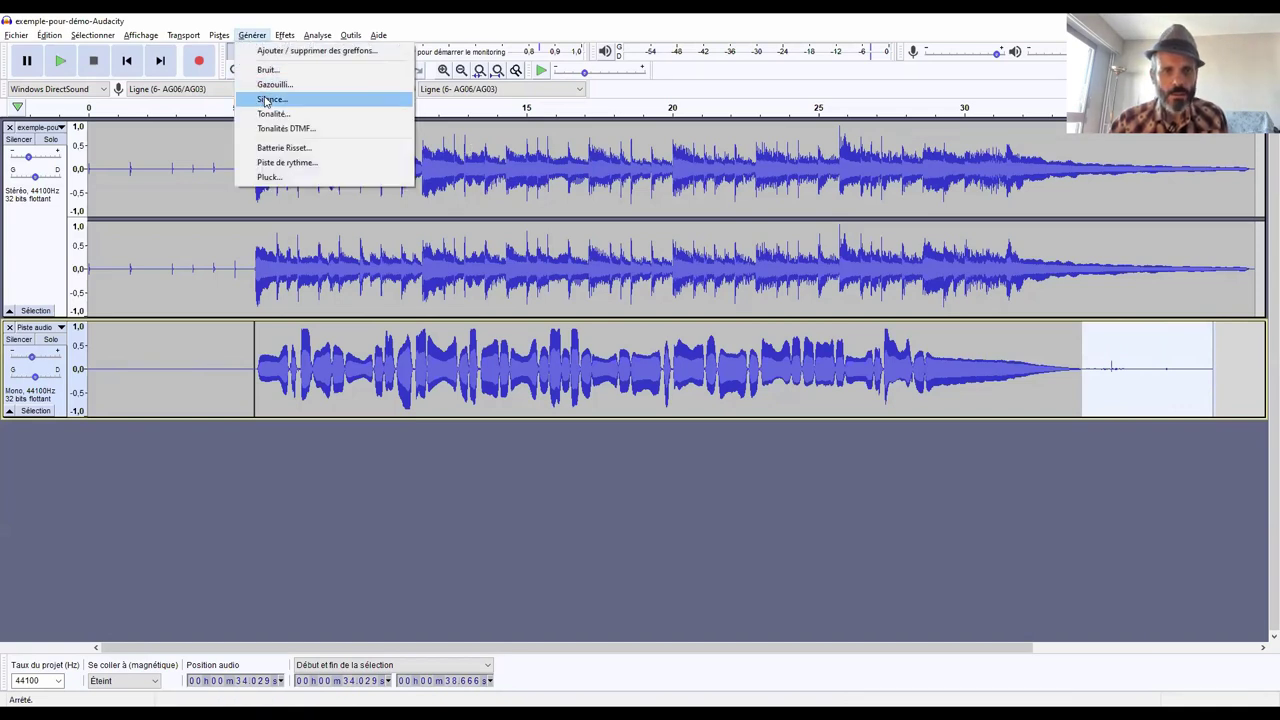
click(265, 100)
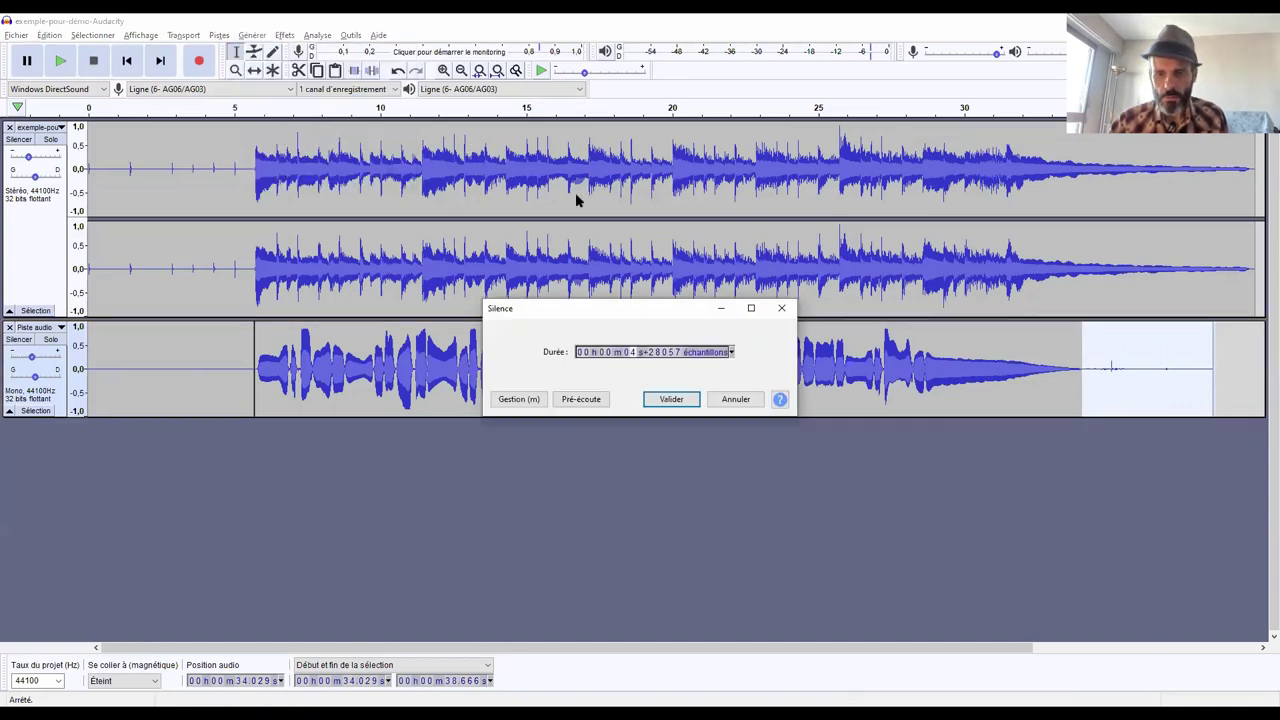
click(665, 399)
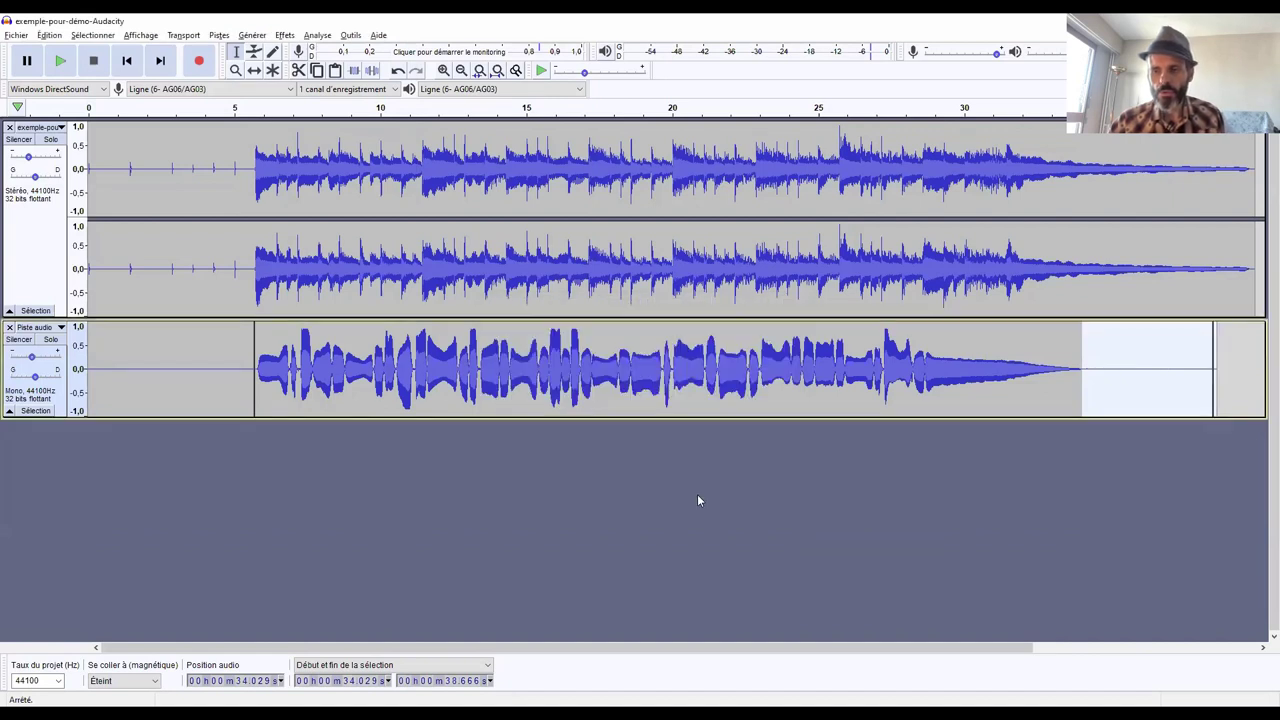
click(697, 494)
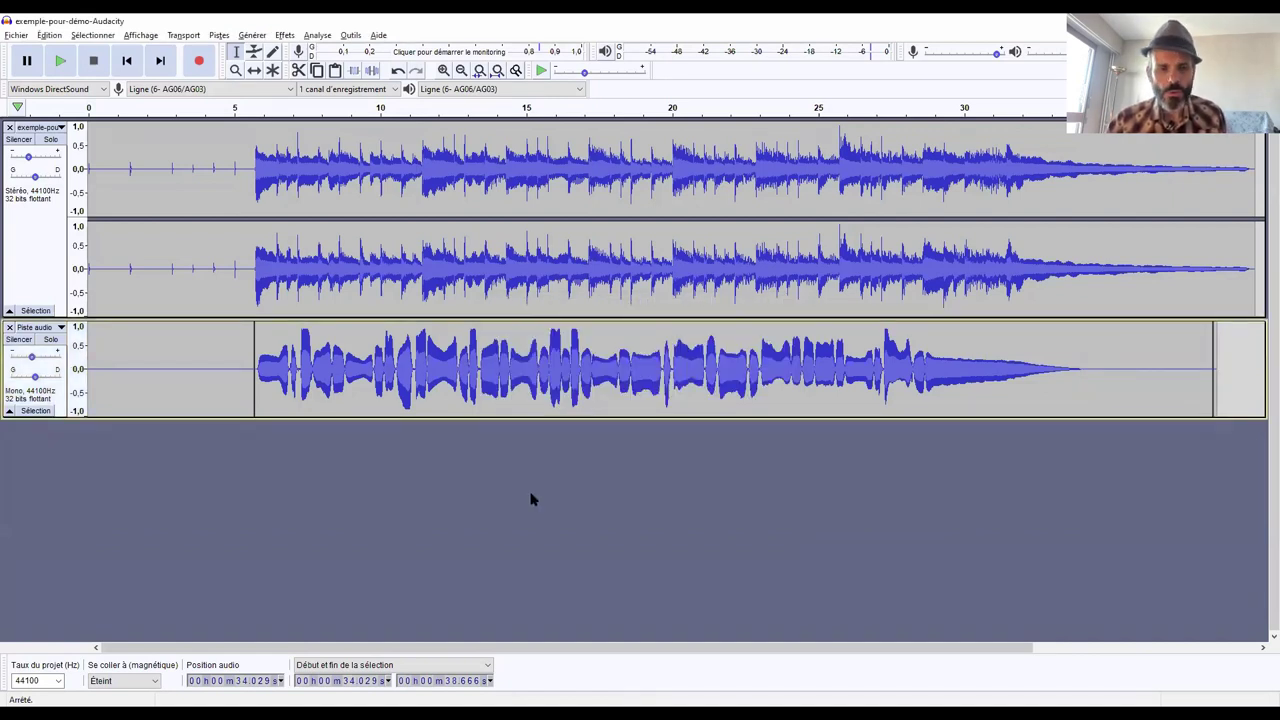
Solo the recorded mono track, play it from the project start, stop, and restore the backing track to playback.
click(56, 340)
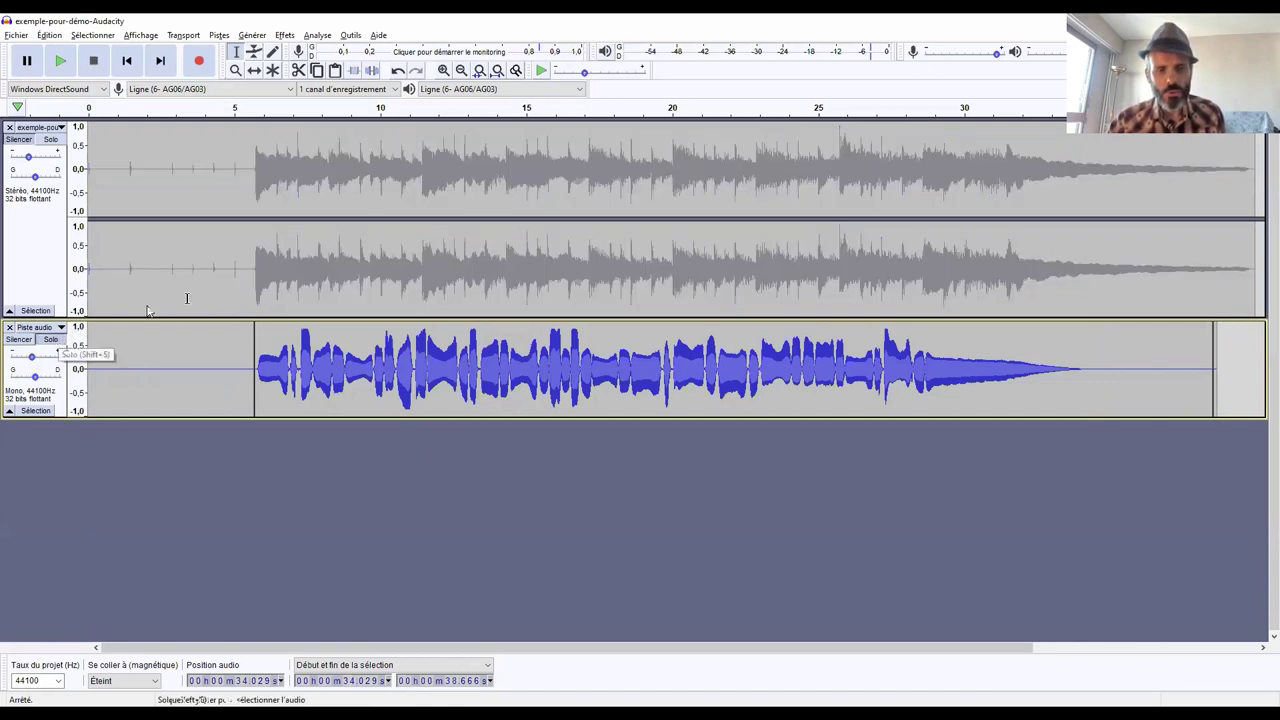
click(240, 347)
key(Home)
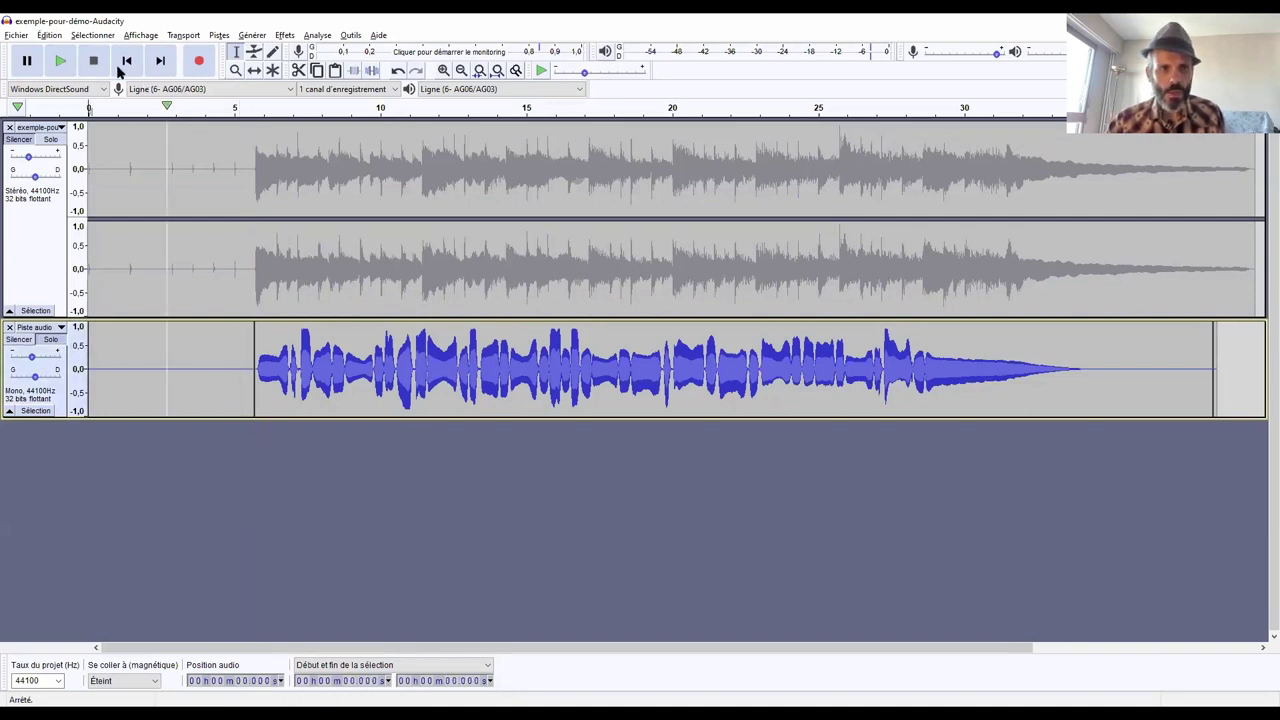
click(62, 61)
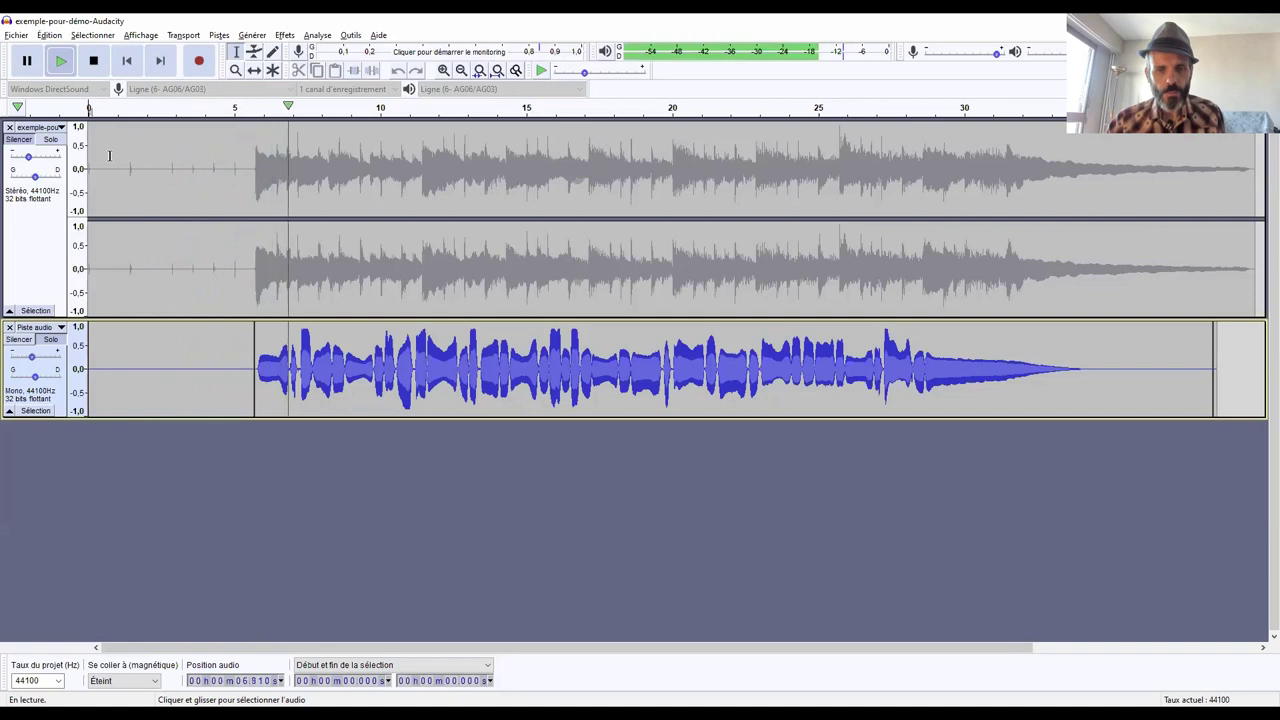
click(88, 74)
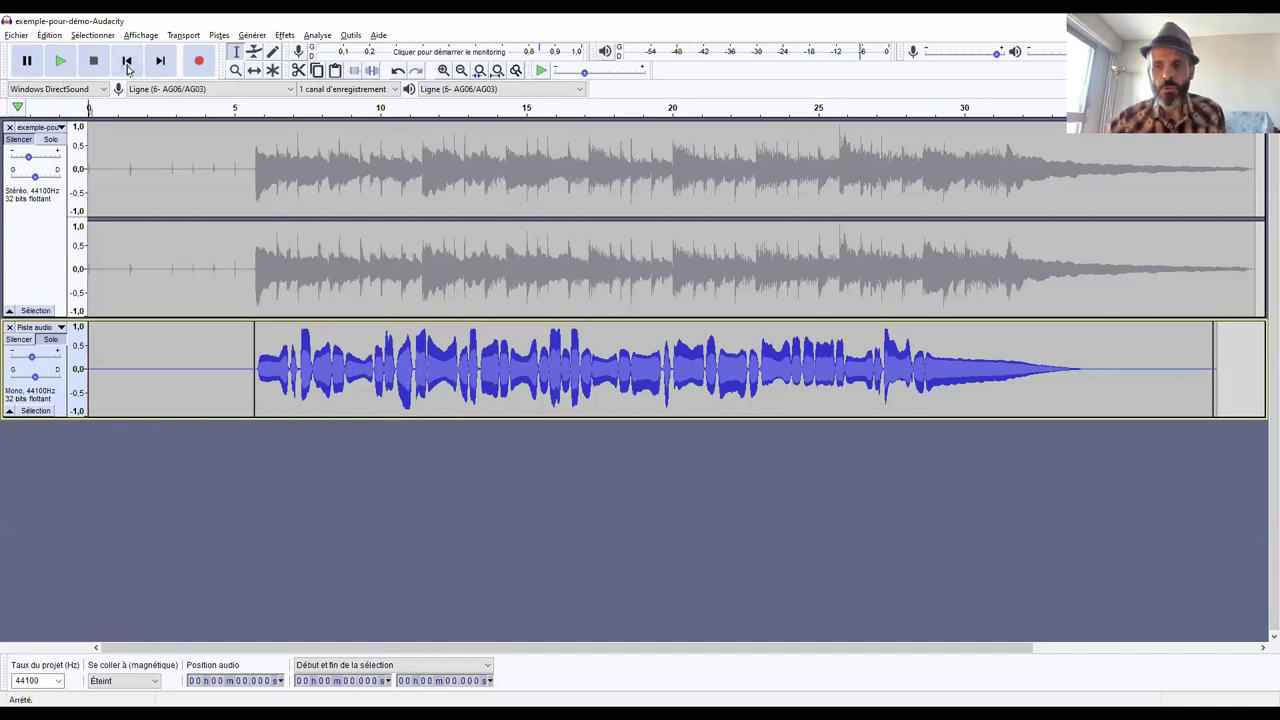
click(25, 140)
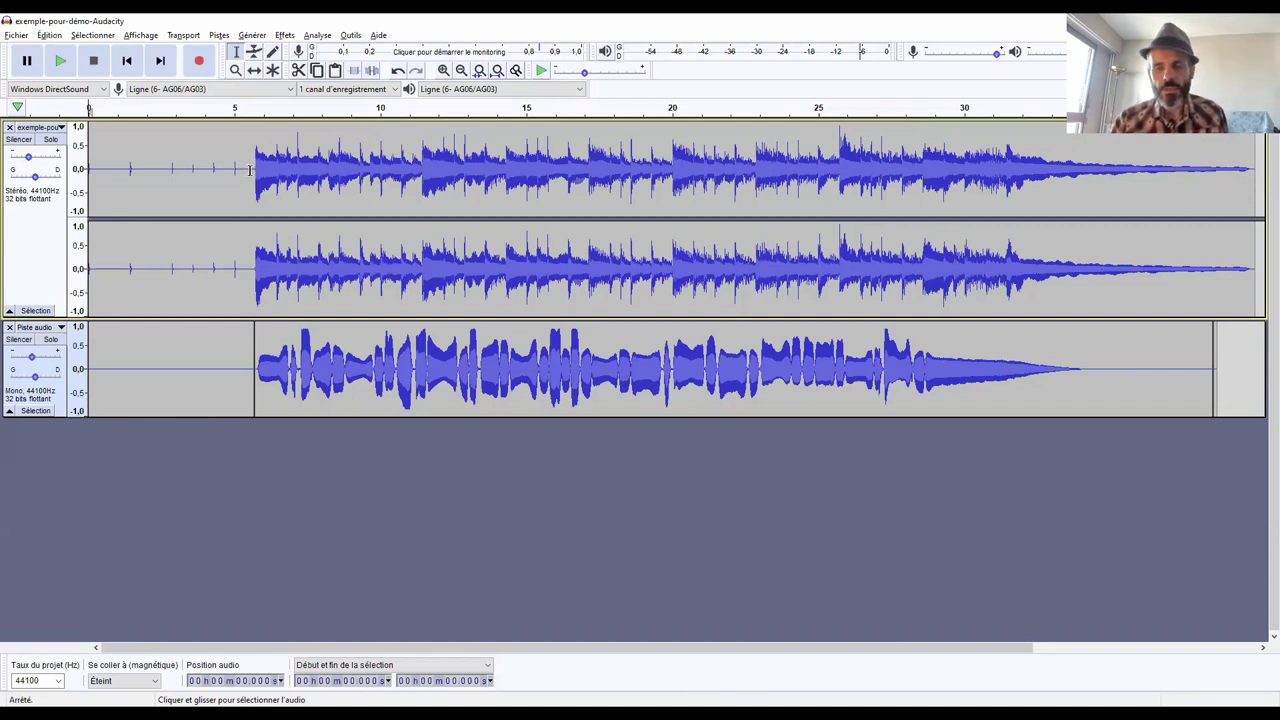
Replace the count-in clicks on the stereo backing track, from 0 to 5.550 s, with silence.
drag(250, 170, 88, 172)
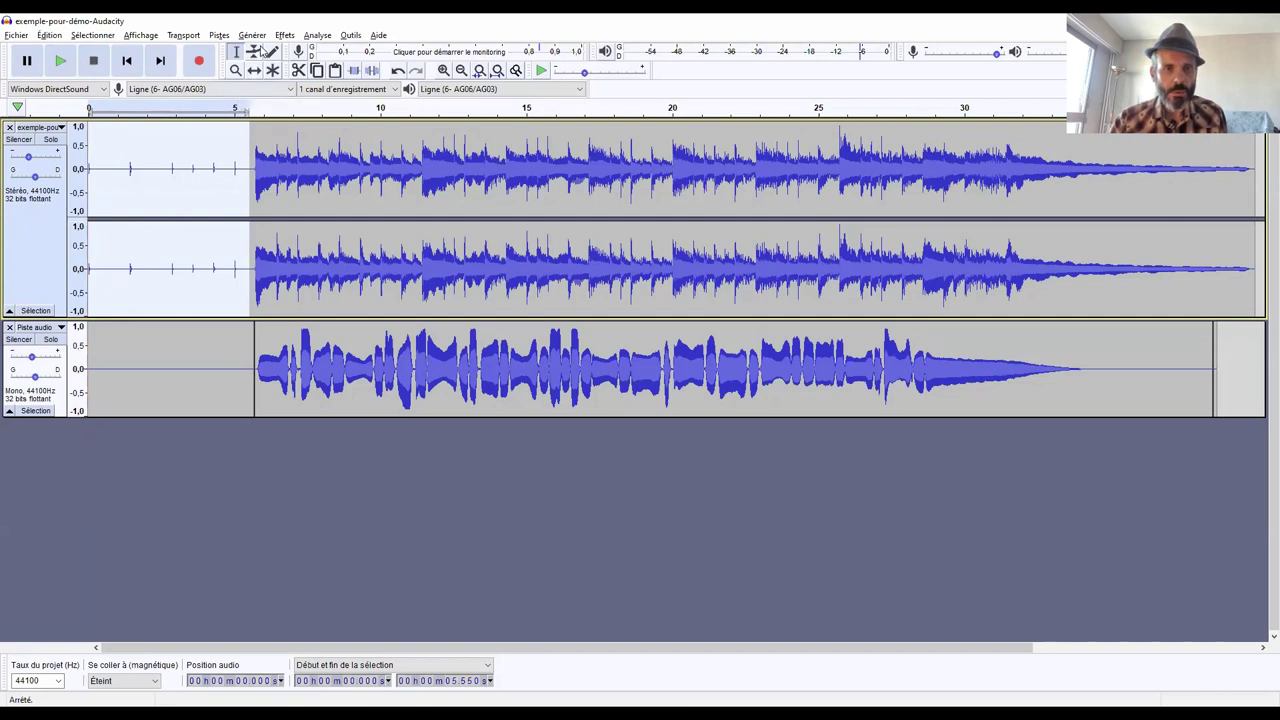
click(253, 36)
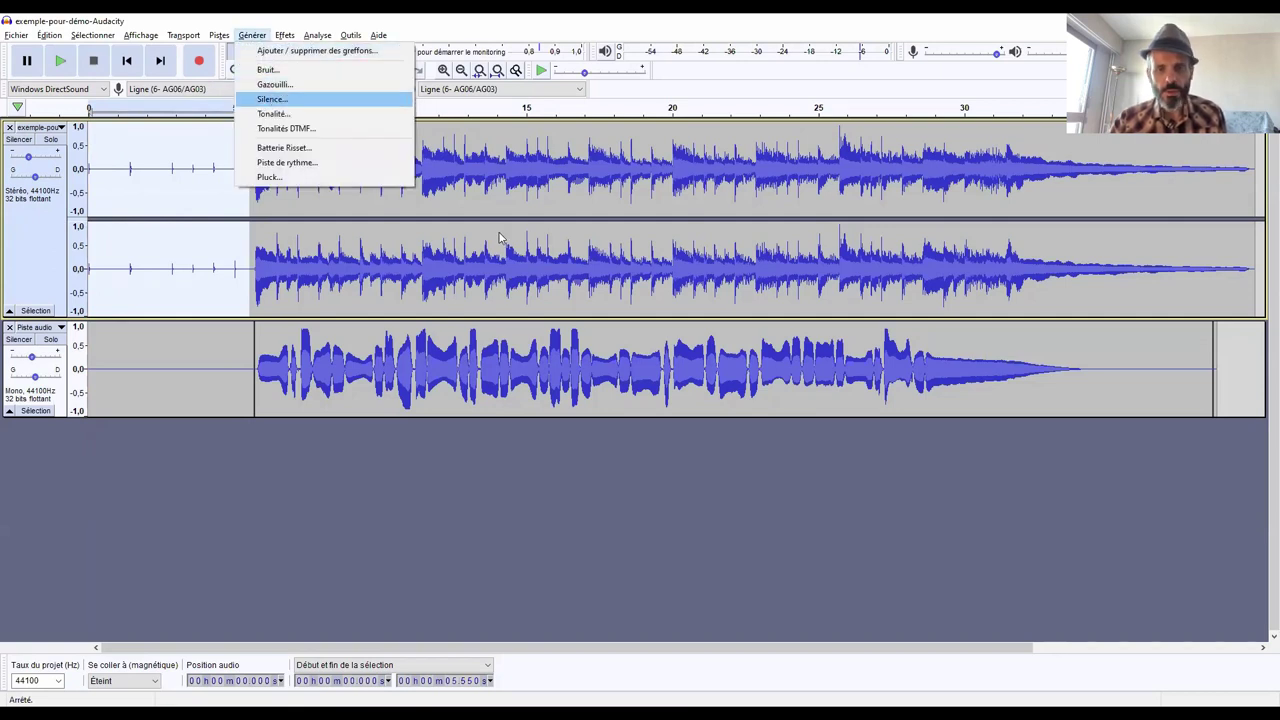
click(270, 100)
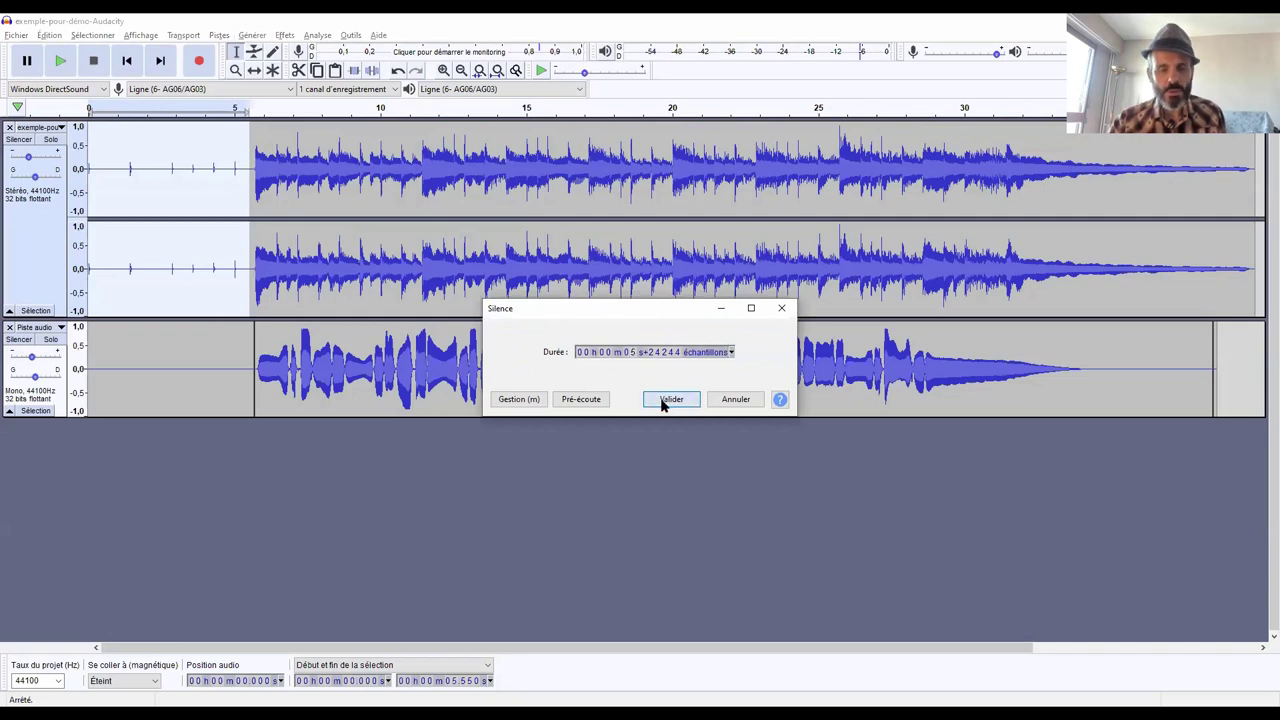
click(660, 399)
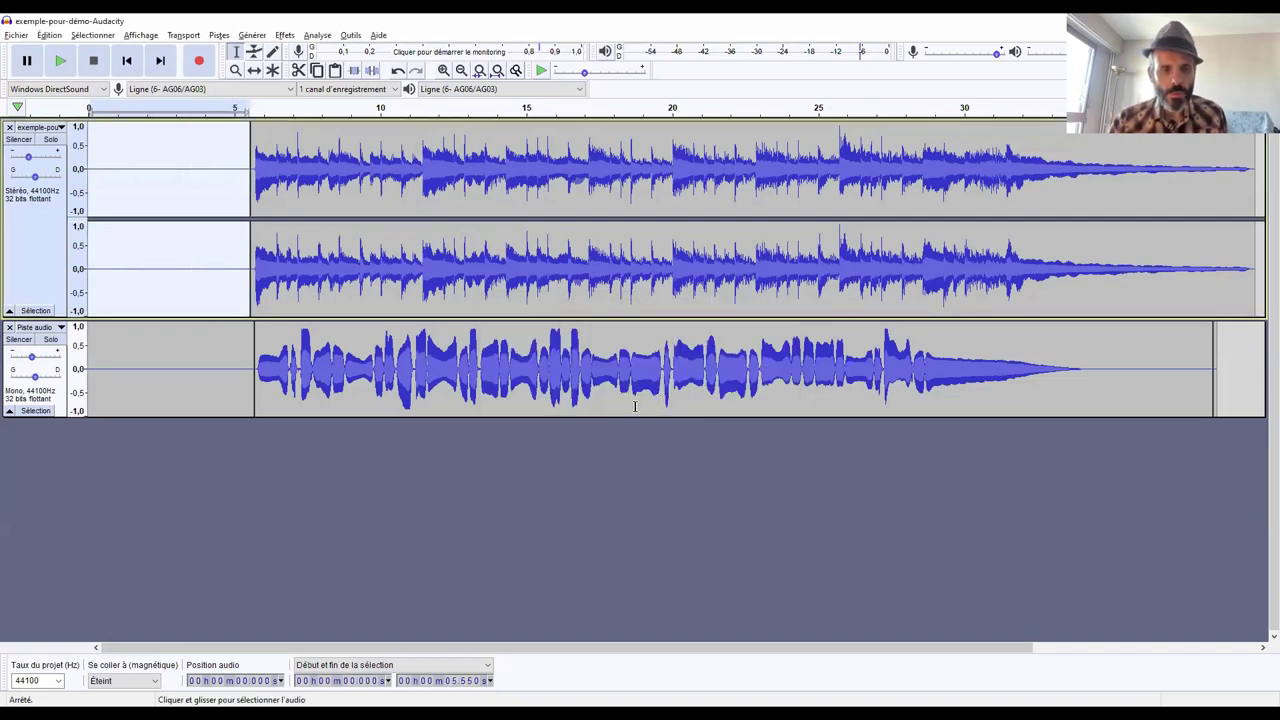
click(309, 478)
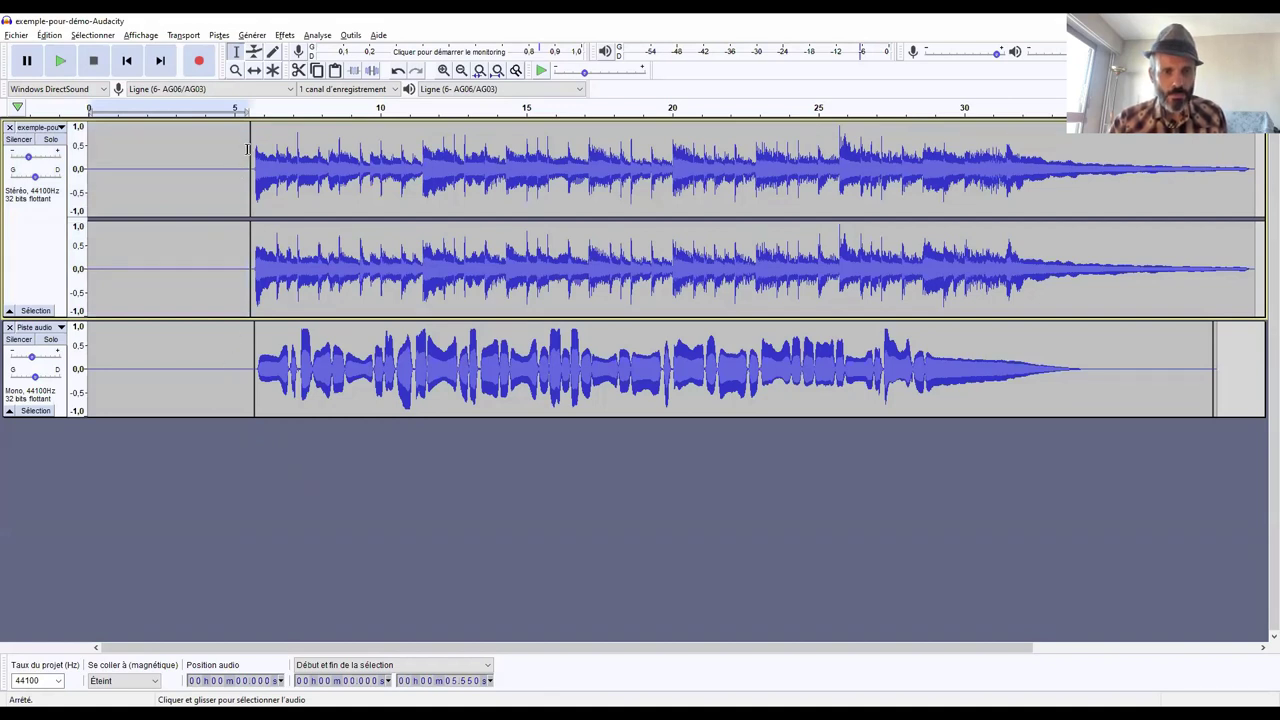
Delete the silent lead-ins of both tracks: the backing track's first 5.458 s and the recorded mono track's first 5.778 s.
drag(247, 149, 88, 144)
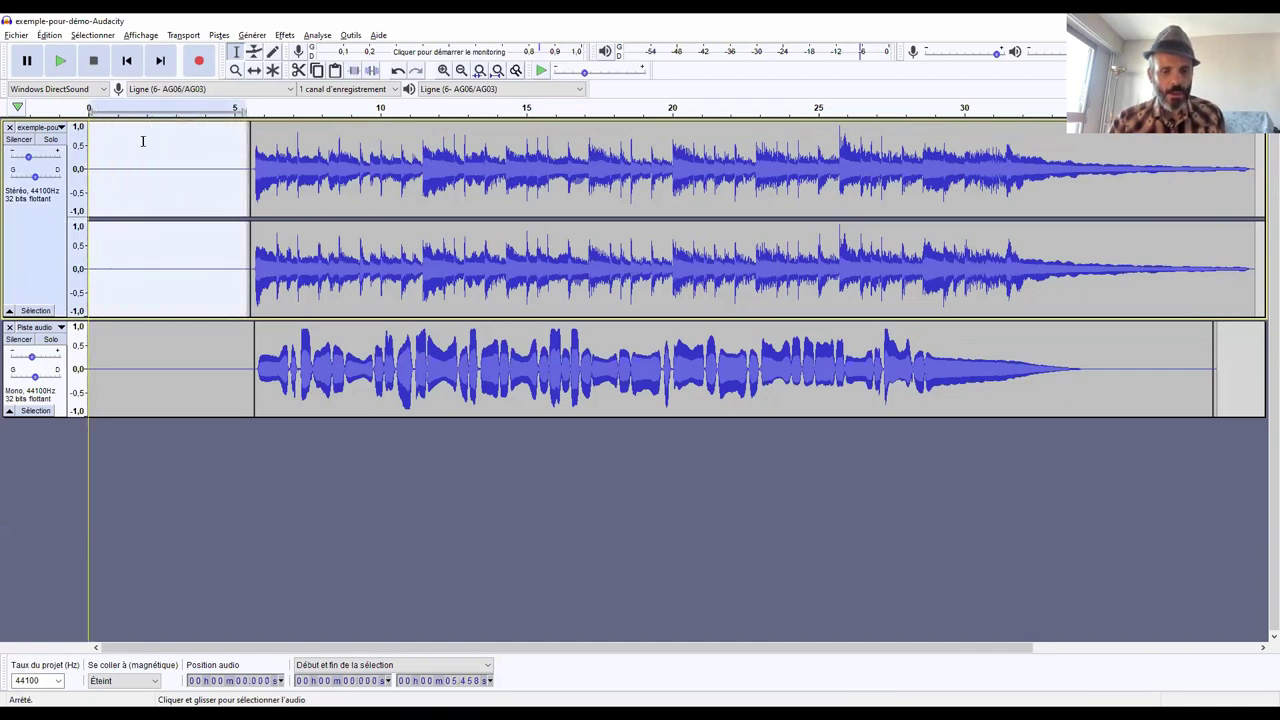
key(Delete)
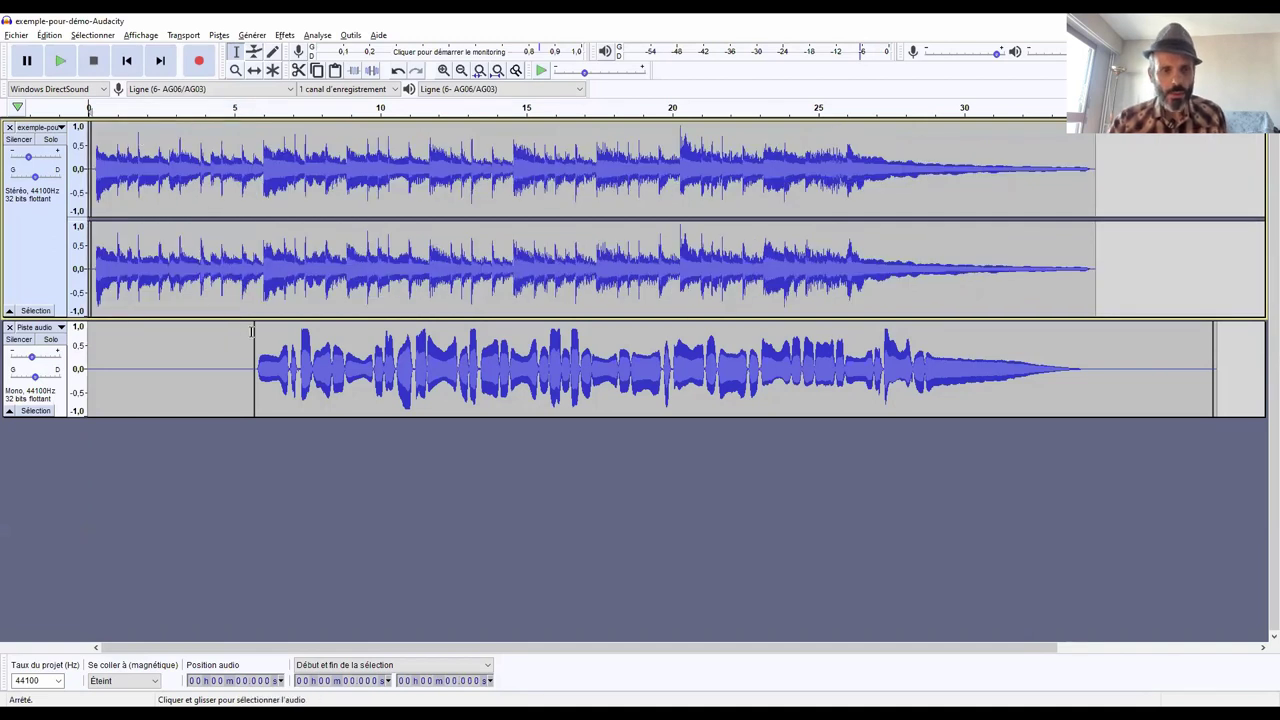
drag(252, 340, 86, 330)
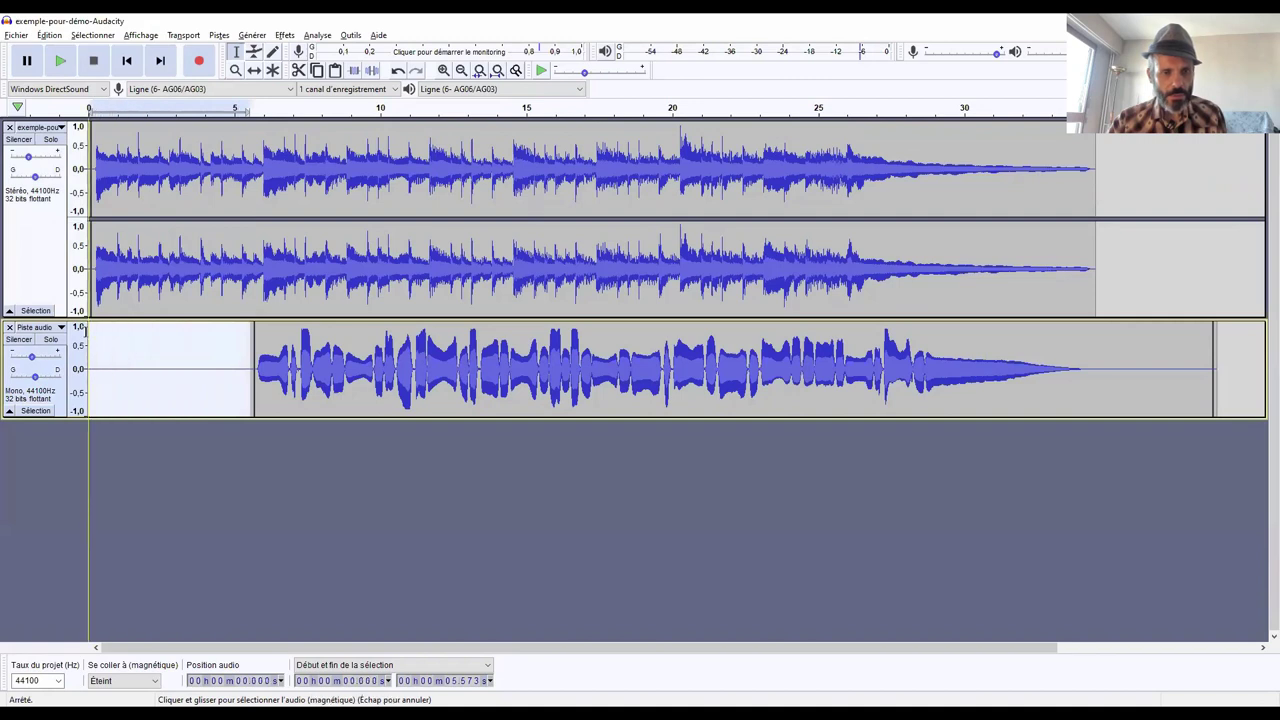
click(191, 338)
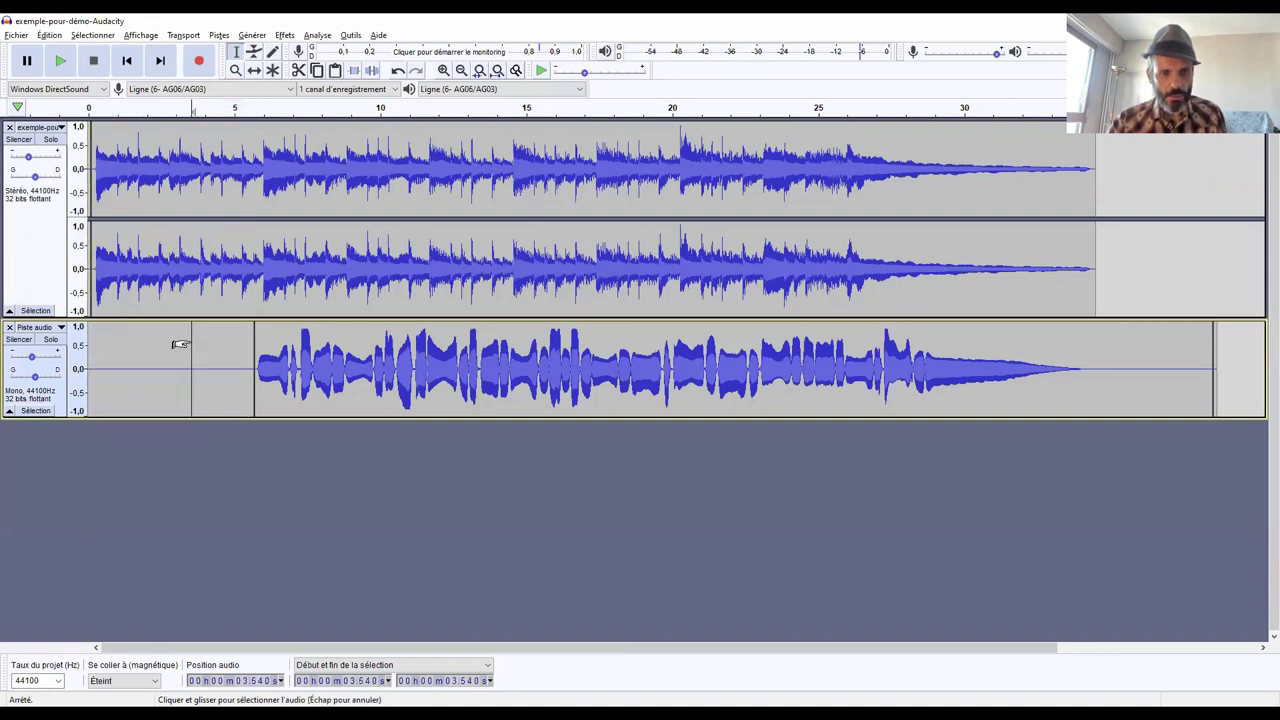
click(259, 378)
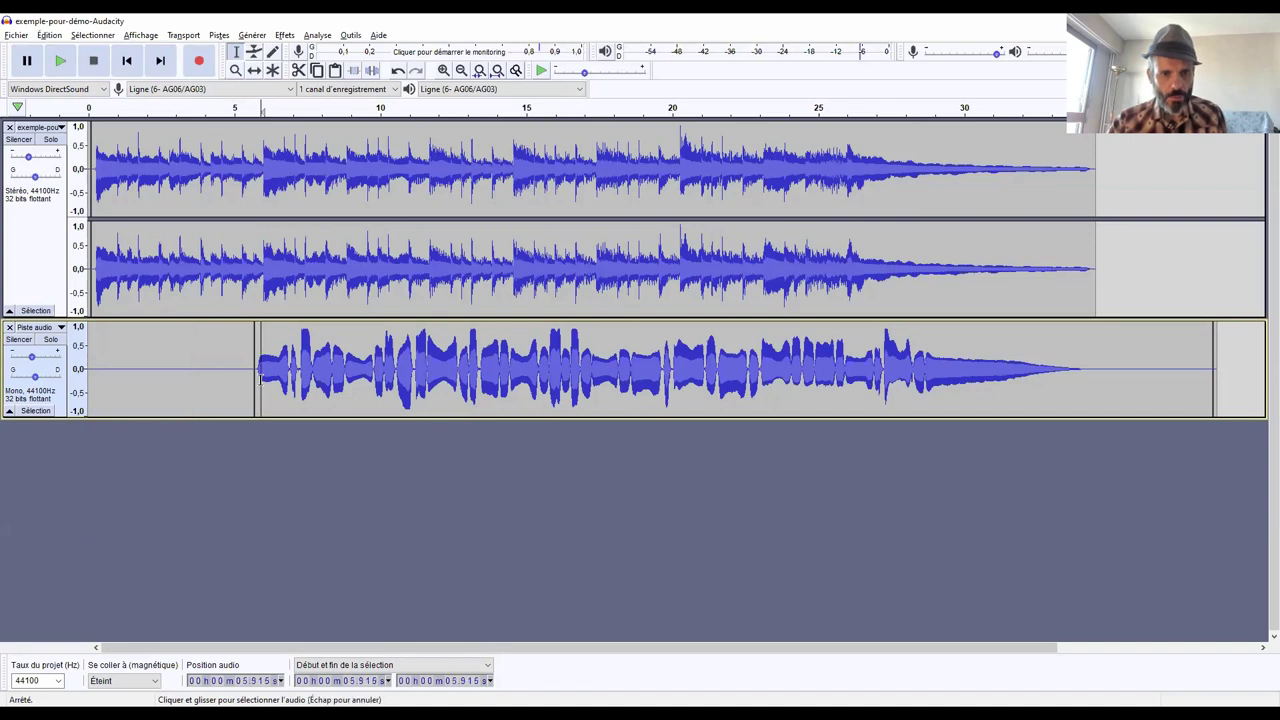
click(259, 378)
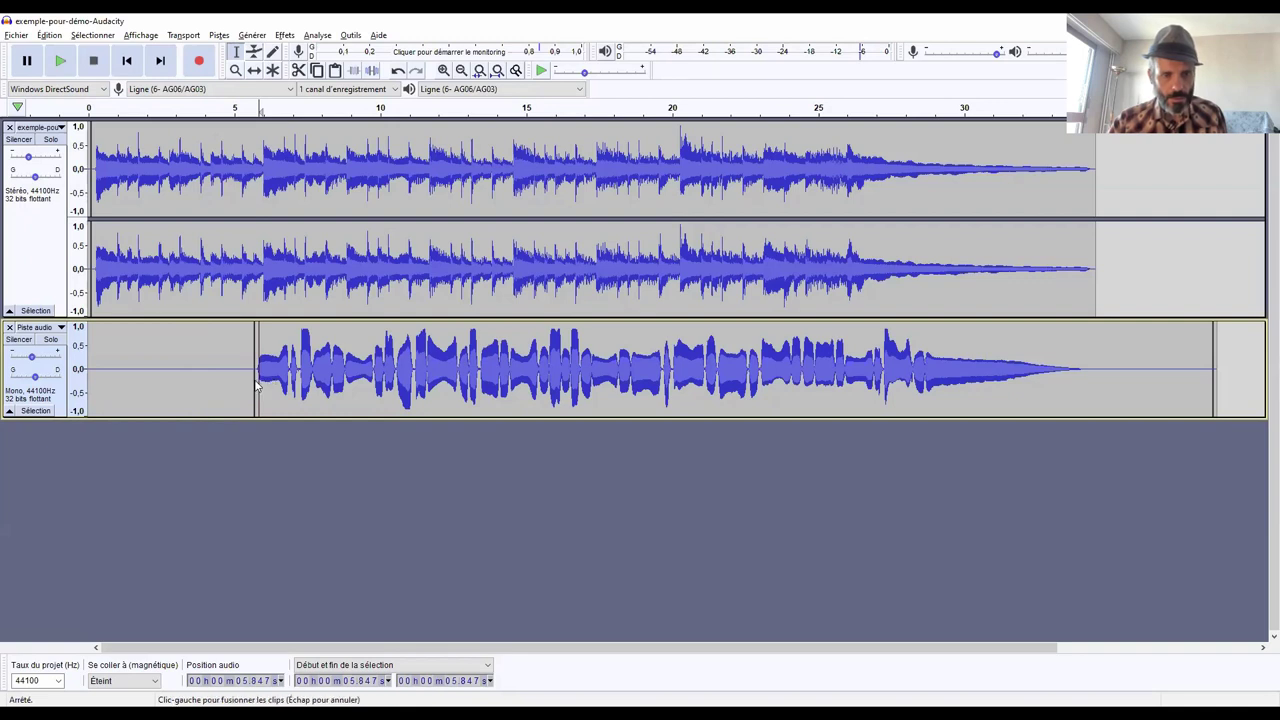
click(256, 380)
drag(256, 380, 76, 390)
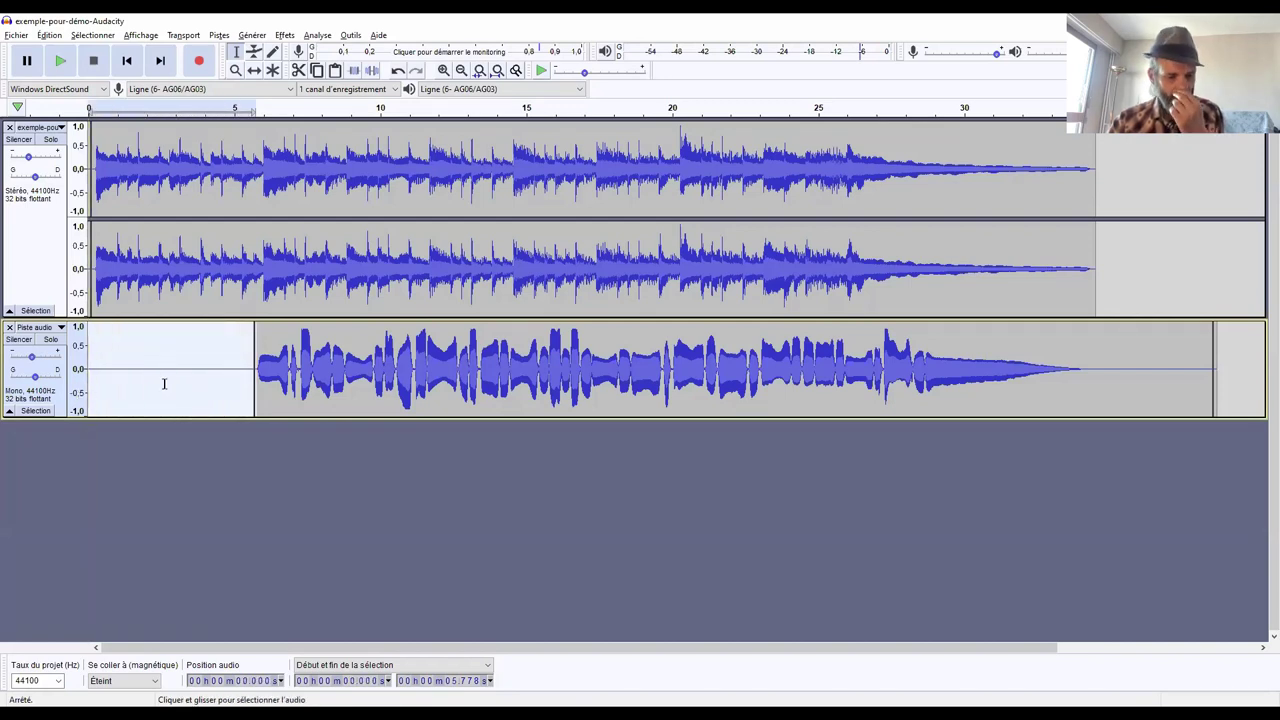
key(Delete)
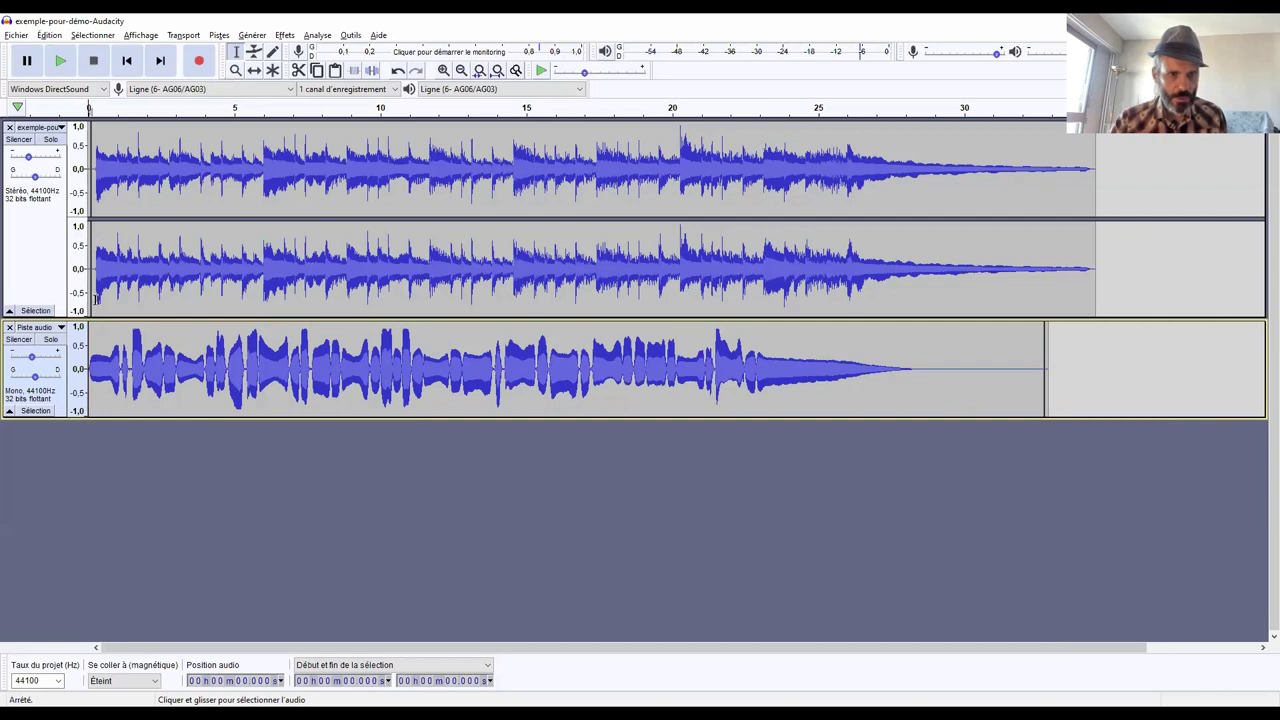
Delete the remaining 0.251 s of silence at the start of the backing track and play both tracks together.
drag(96, 297, 78, 297)
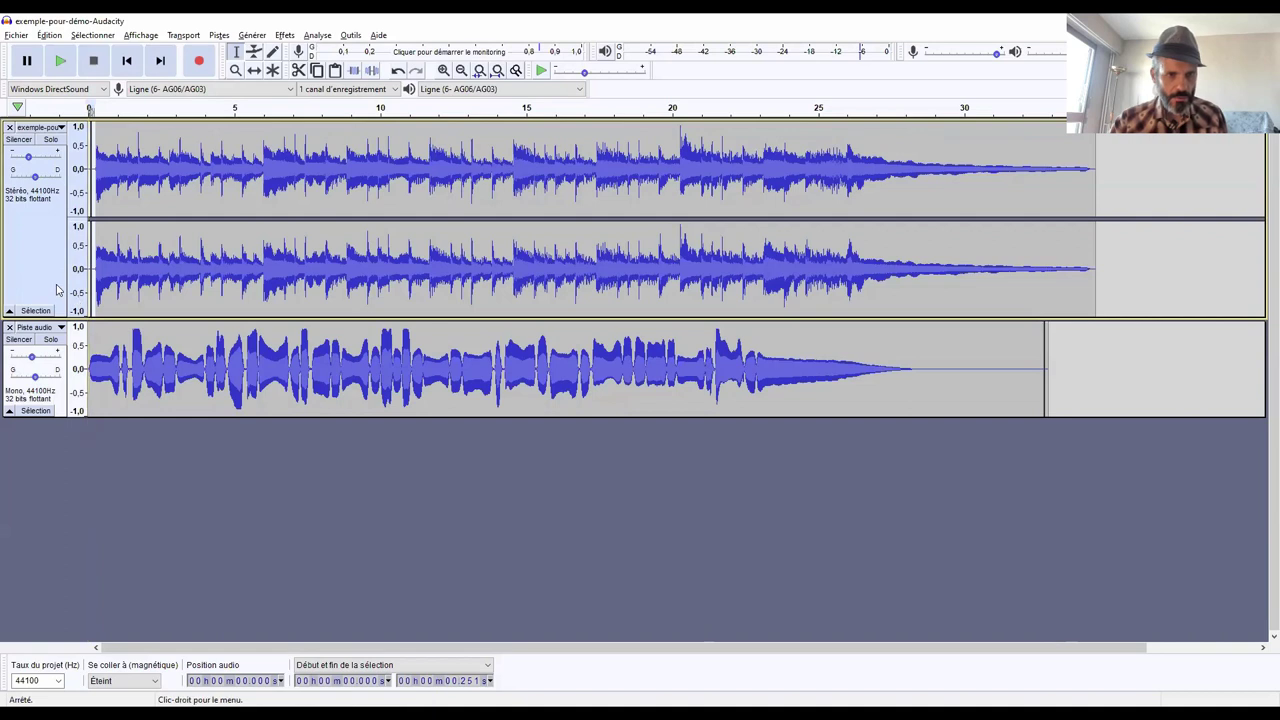
key(Delete)
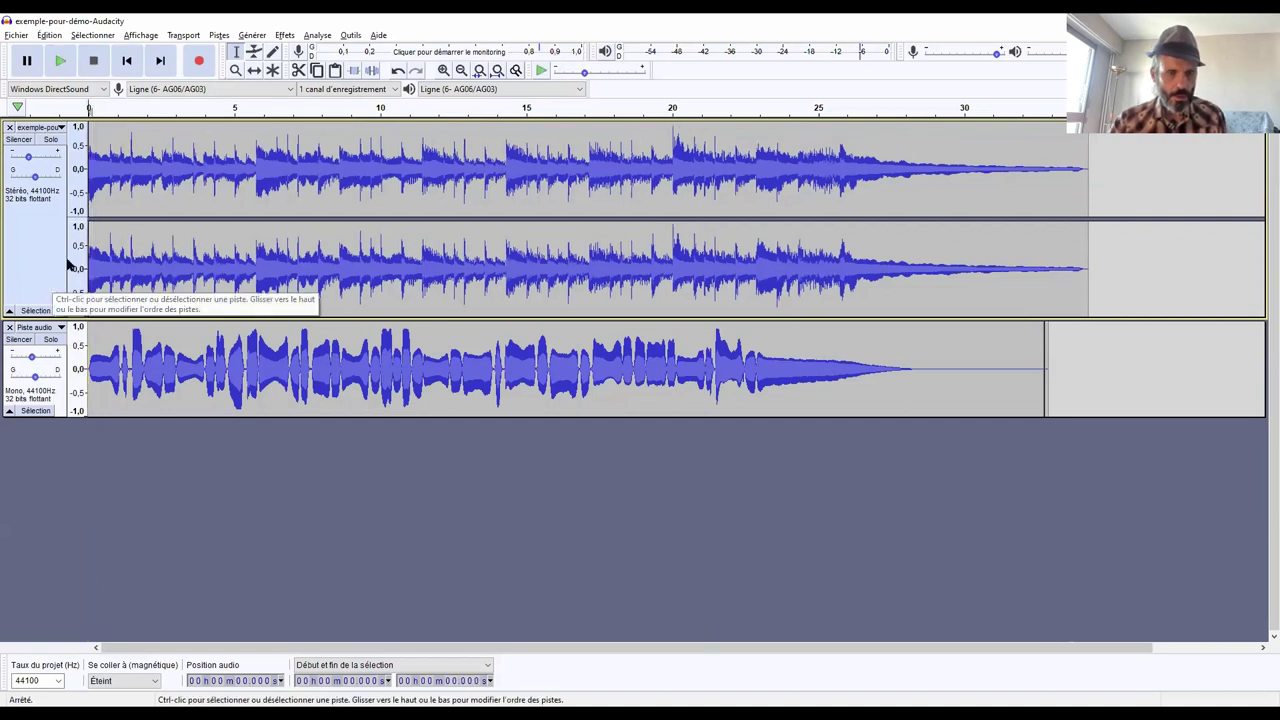
click(64, 66)
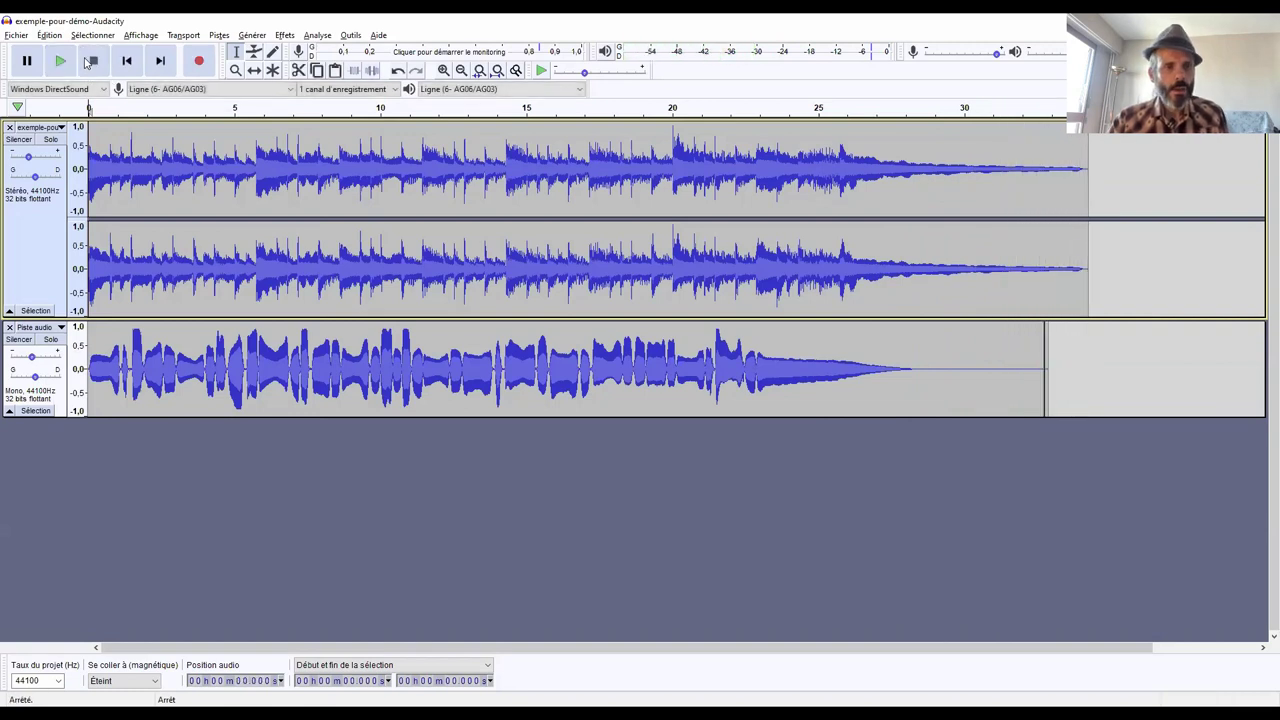
Start exporting the mix as an MP3 and choose the Musique folder as the destination.
click(17, 35)
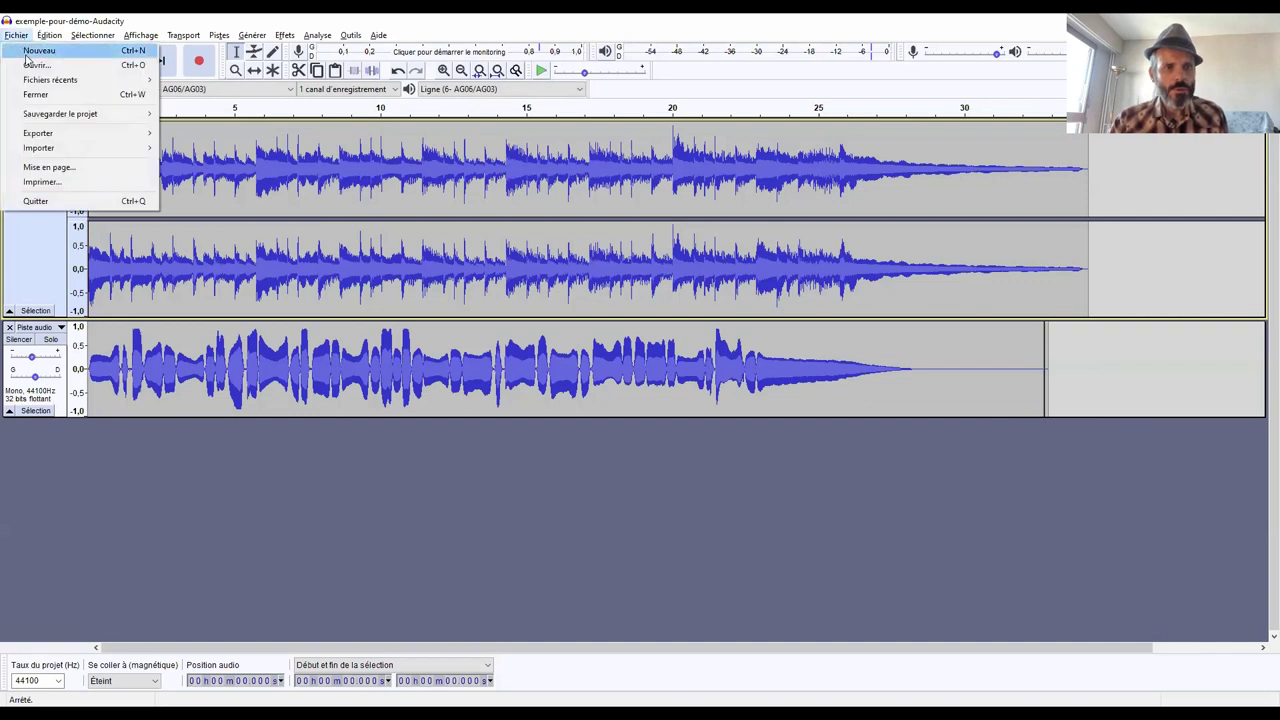
mouse_move(53, 135)
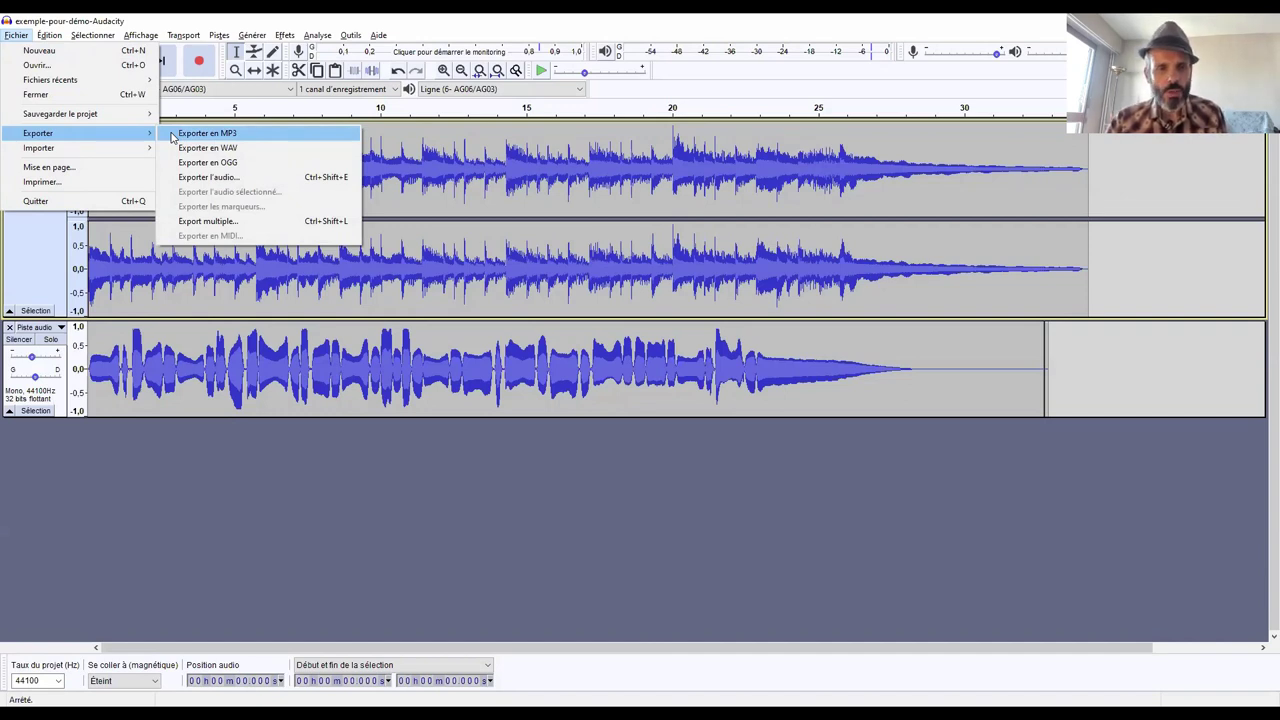
key(Return)
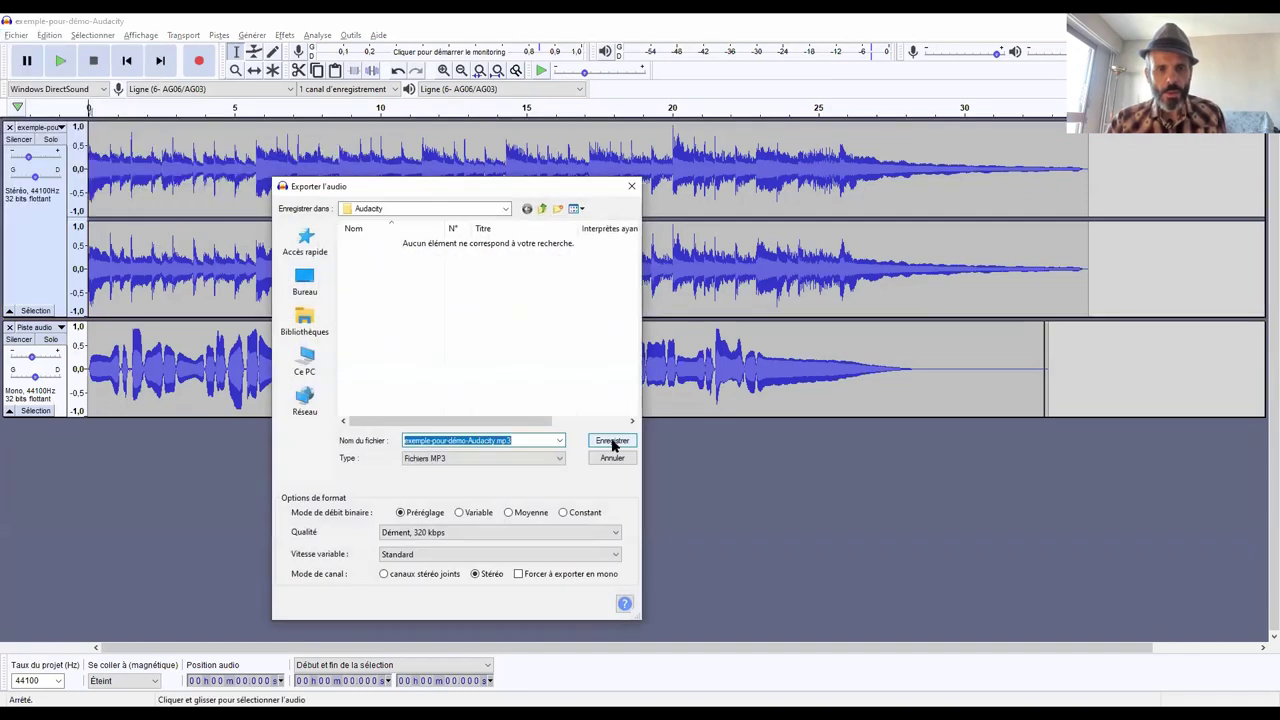
click(308, 242)
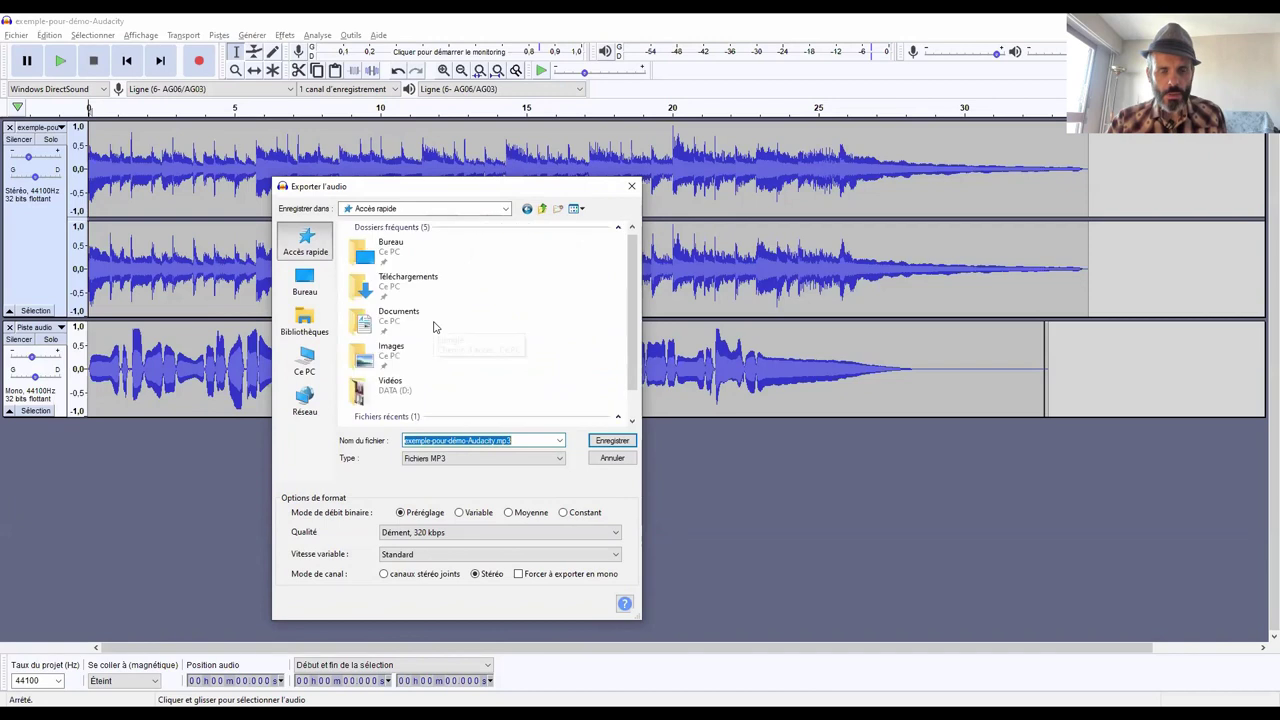
double_click(434, 325)
click(542, 208)
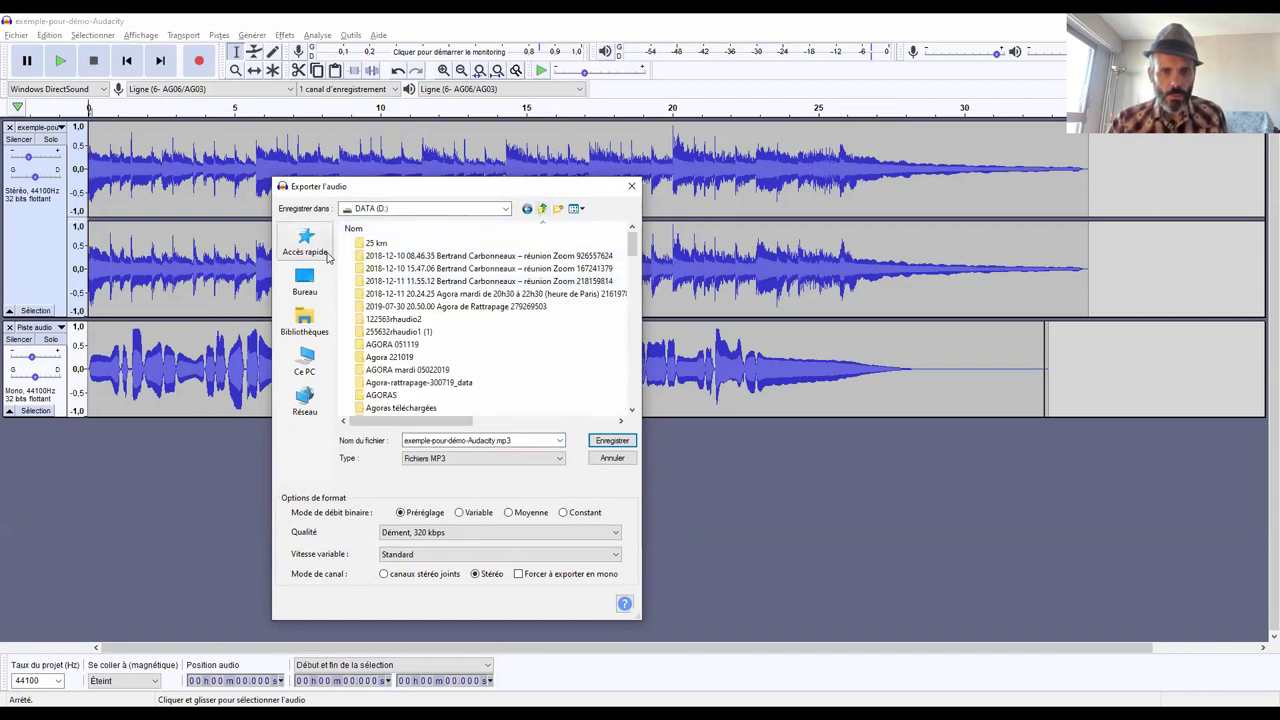
click(308, 245)
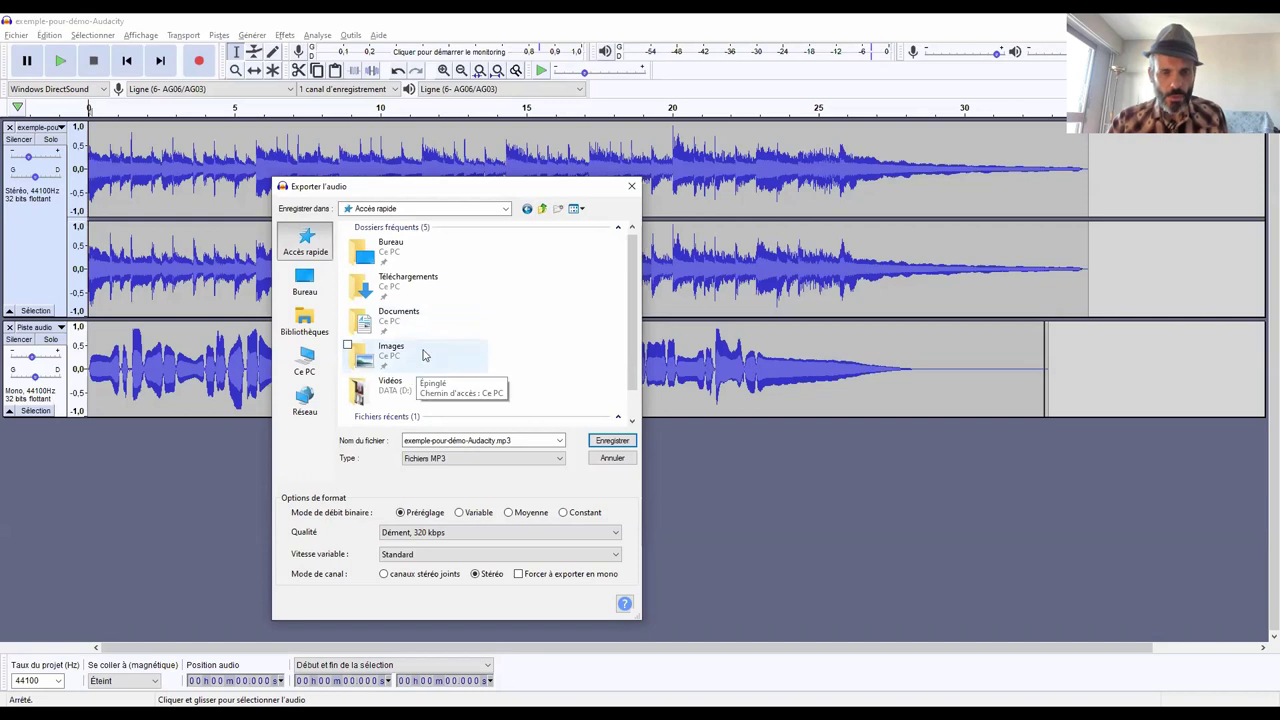
scroll(428, 351, down, 1)
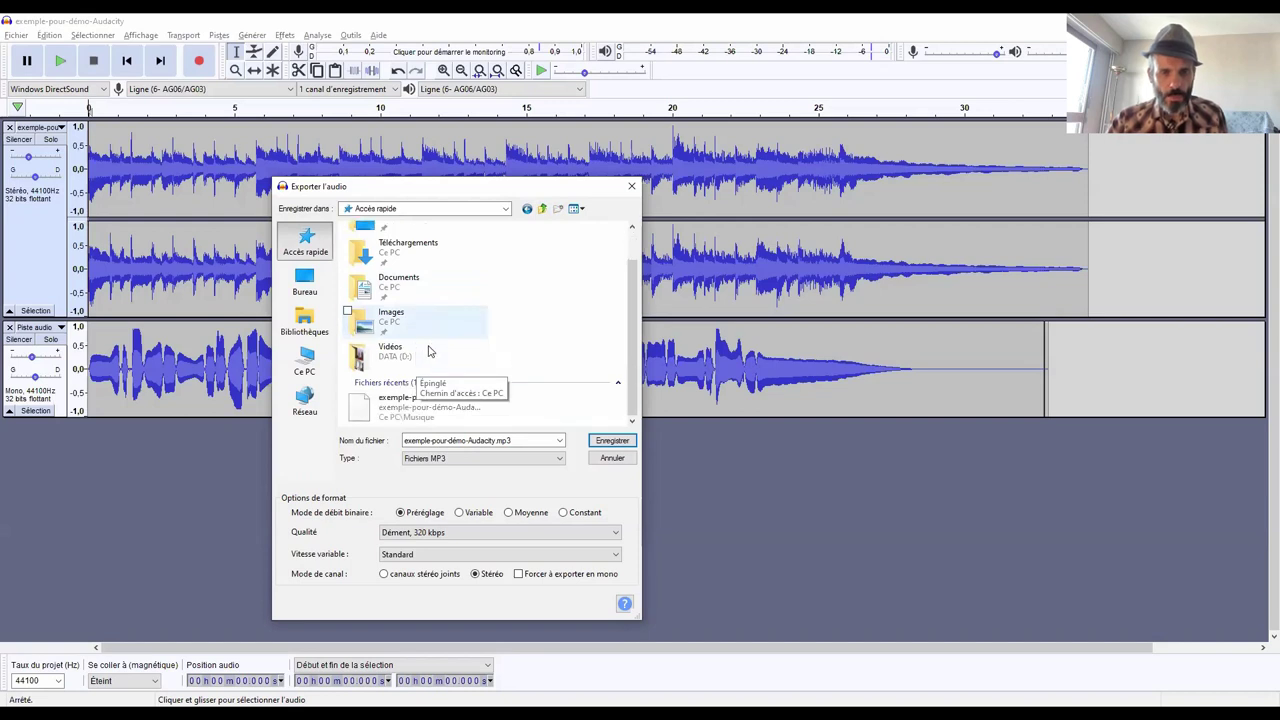
scroll(428, 351, up, 1)
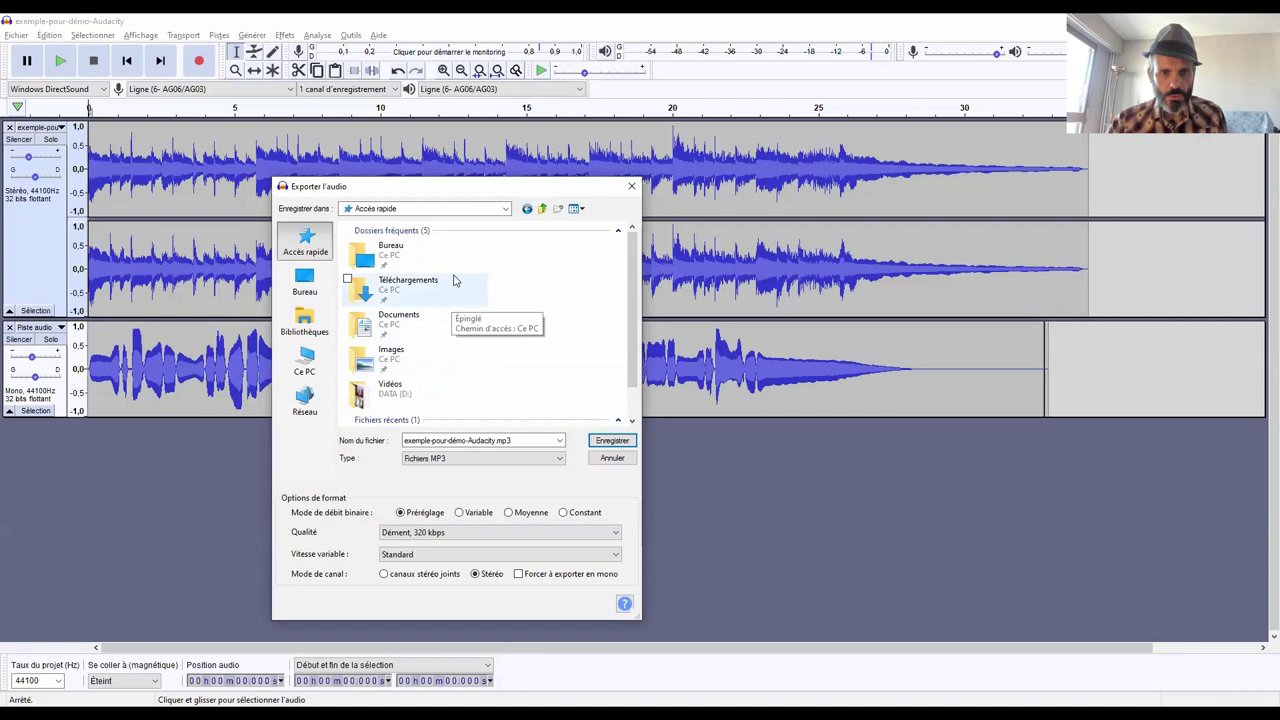
click(527, 208)
Name the export exemple-pour-démo-Audacity-avec-harmonica, accept the stereo mixdown, and export with the metadata tags as they are.
double_click(517, 440)
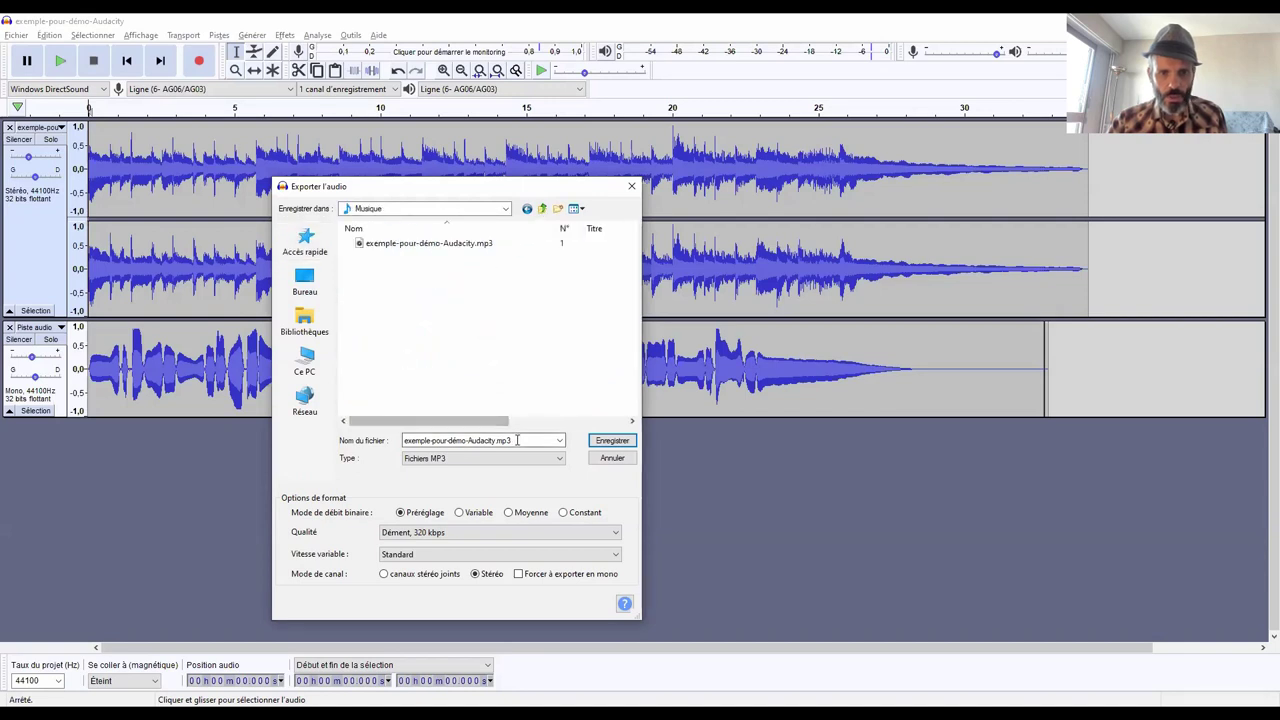
click(517, 440)
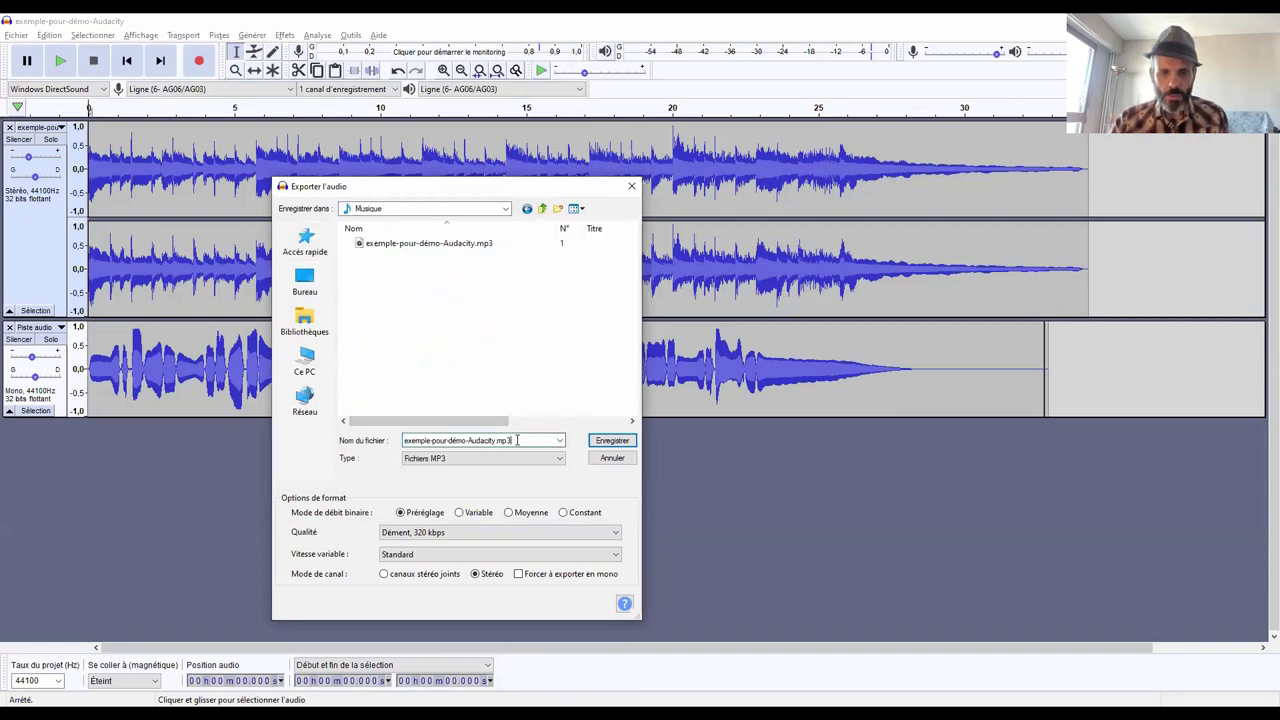
key(BackSpace)
key(BackSpace)
key(BackSpace)
key(BackSpace)
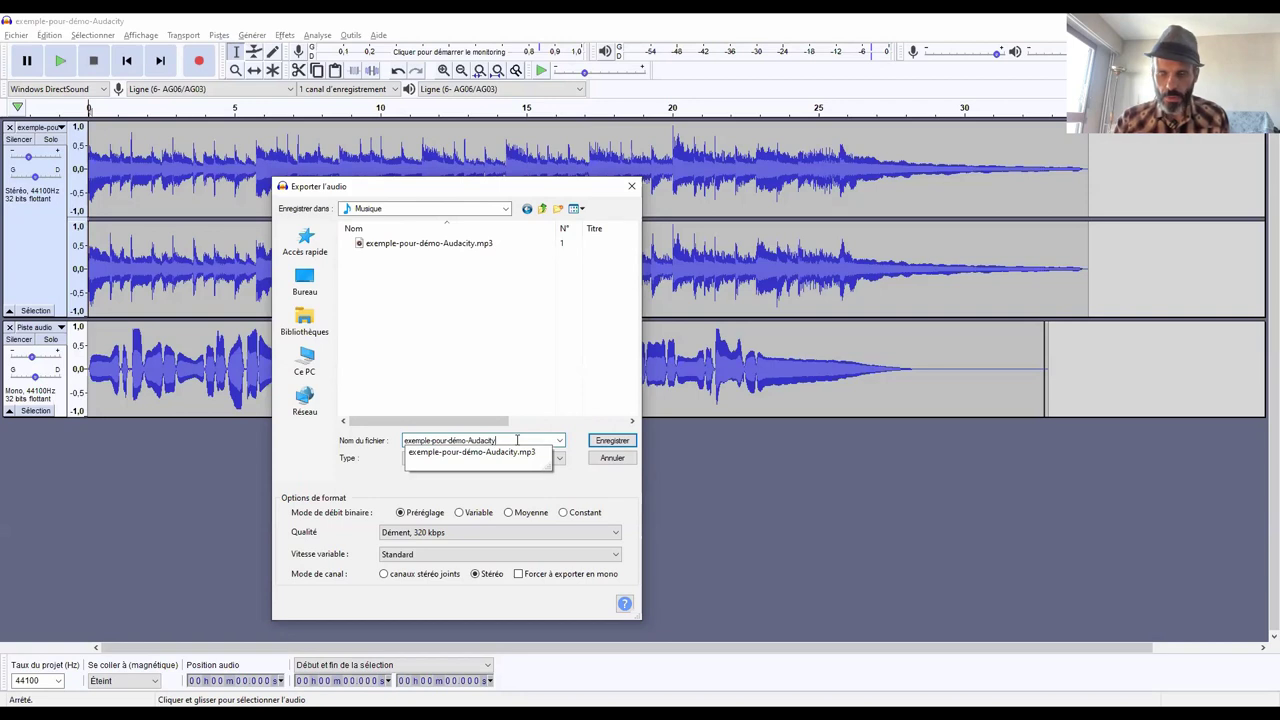
key(BackSpace)
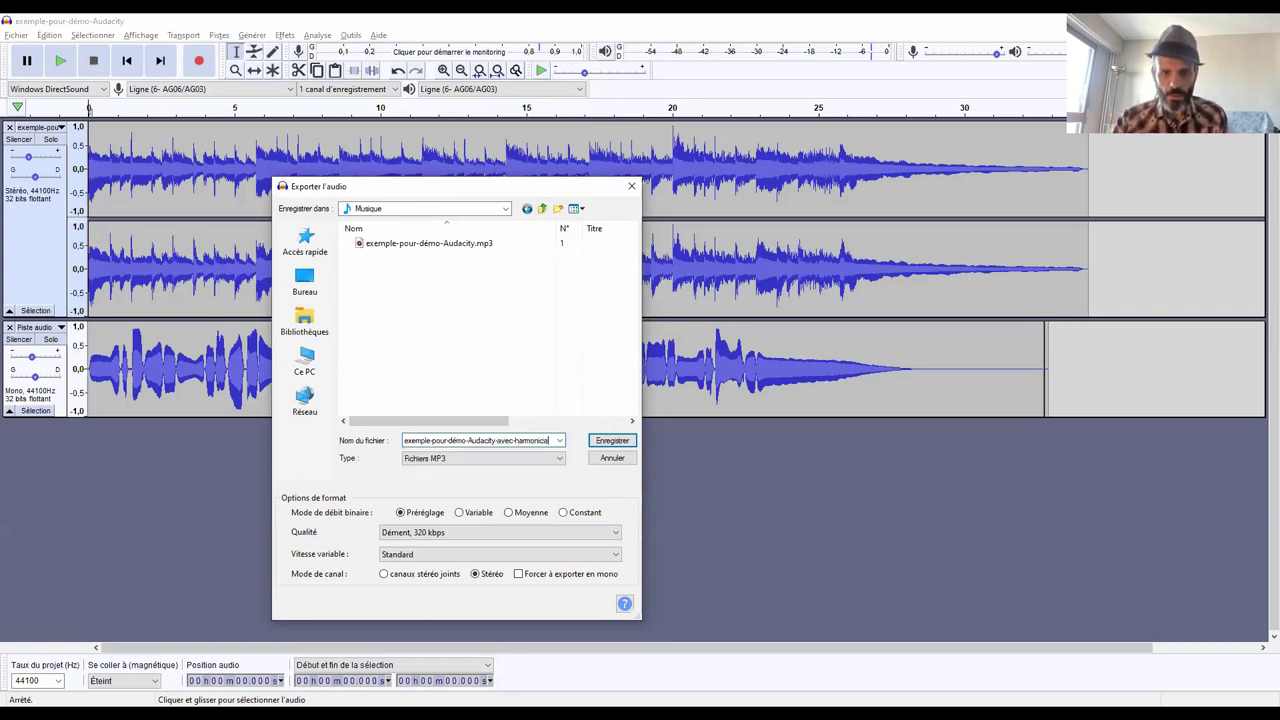
key(Return)
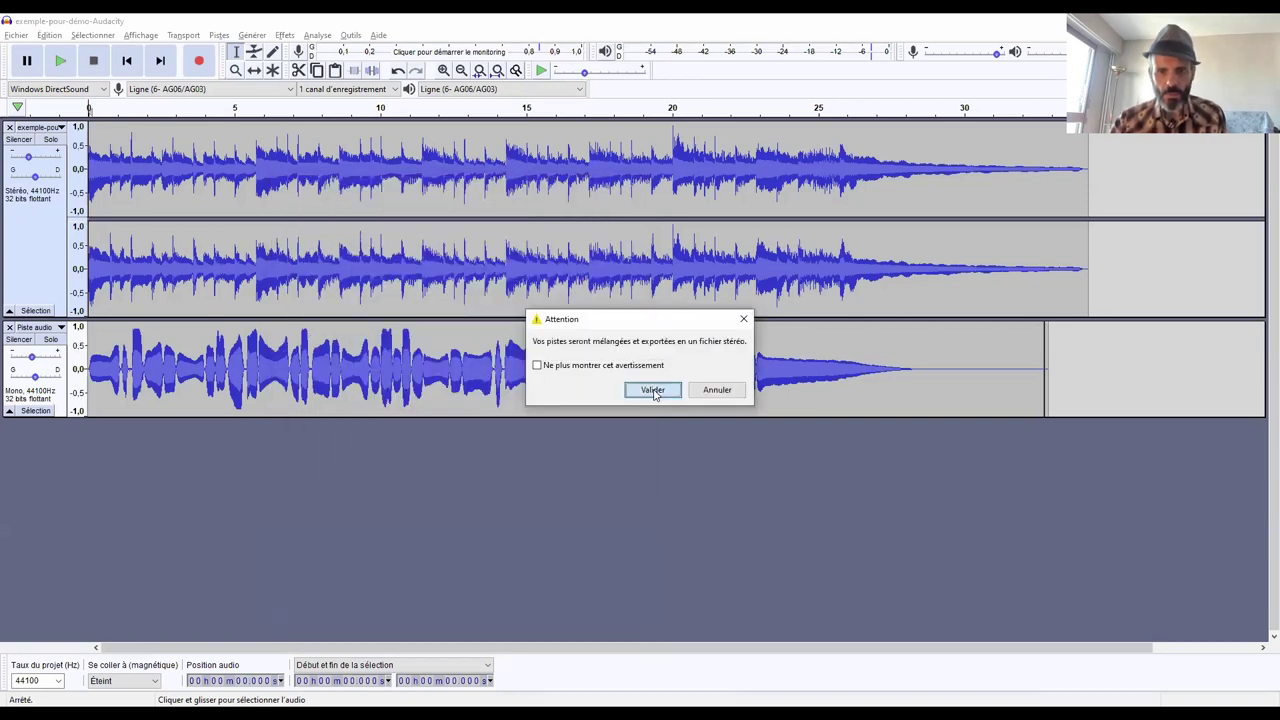
click(655, 391)
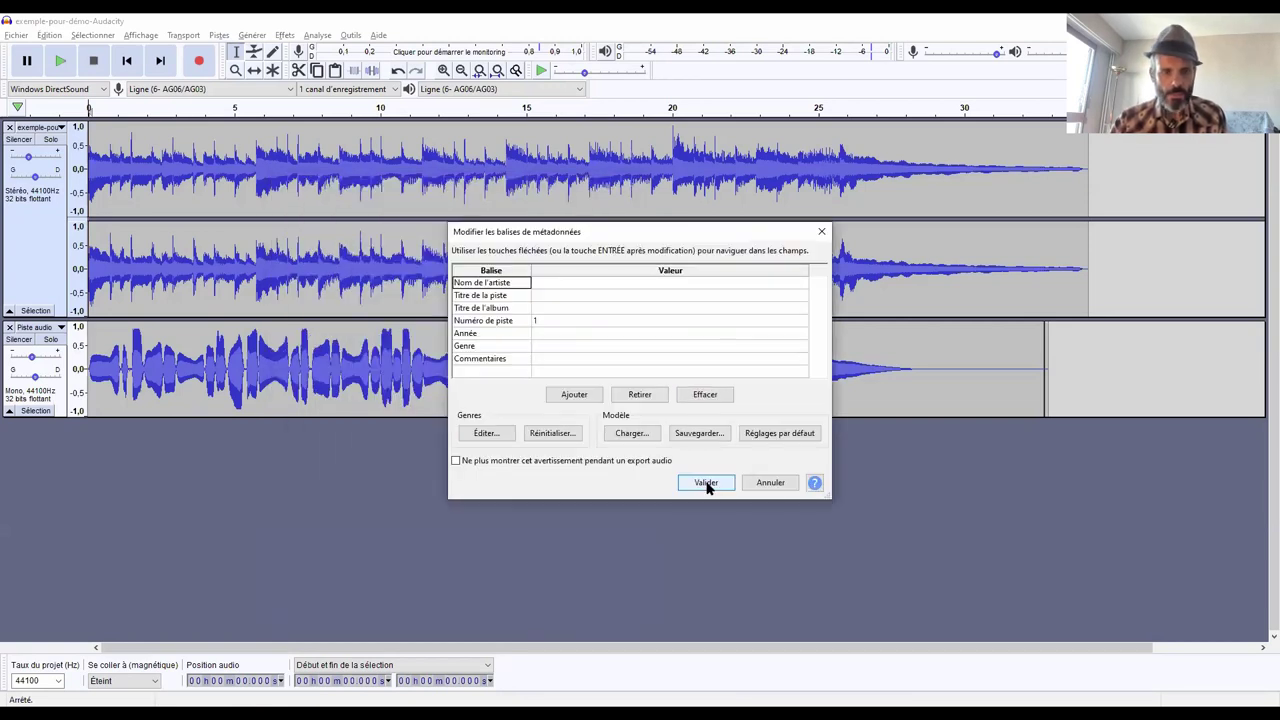
click(707, 485)
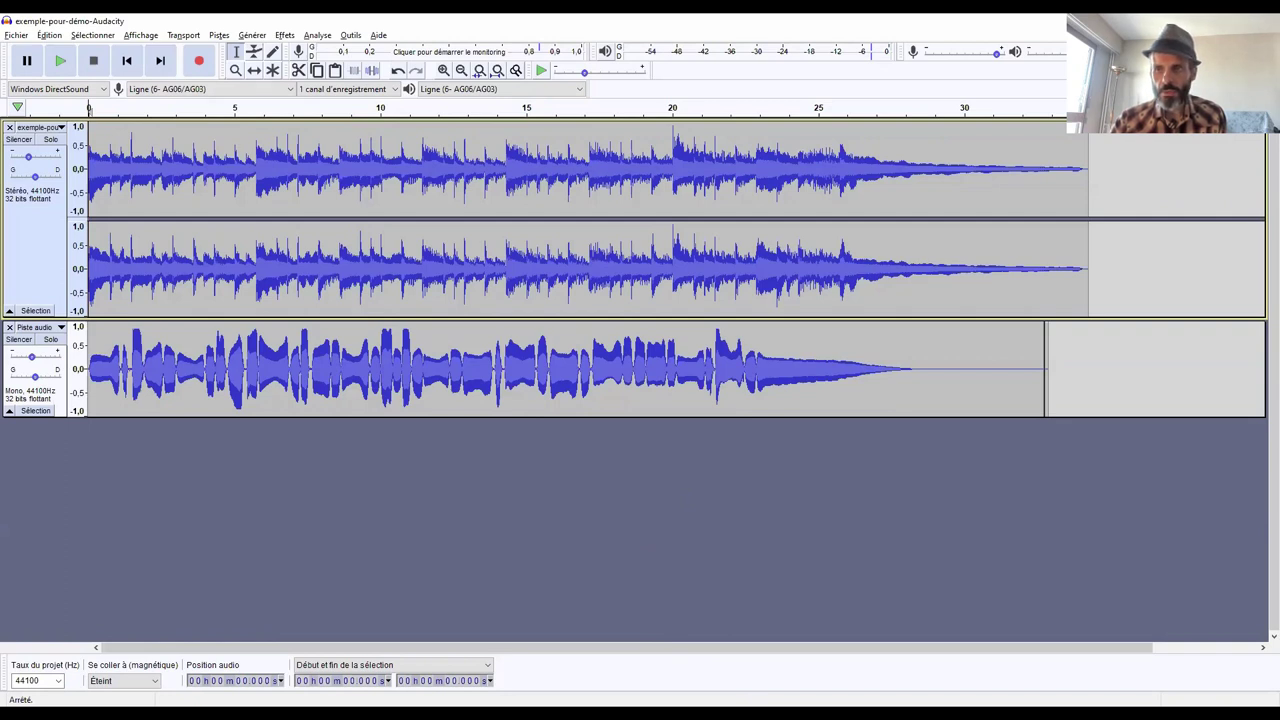
Close the project, saving it as exemple-pour-démo-Audacity.aup in the Musique folder.
click(1258, 20)
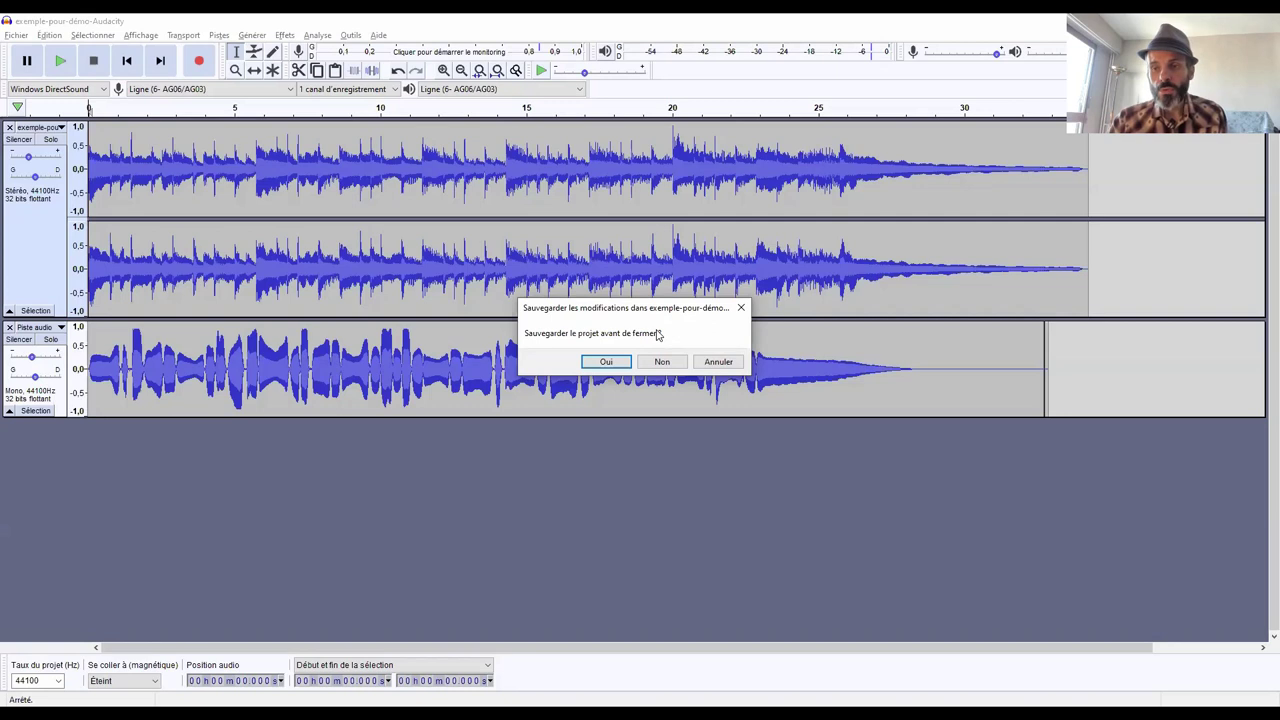
click(606, 364)
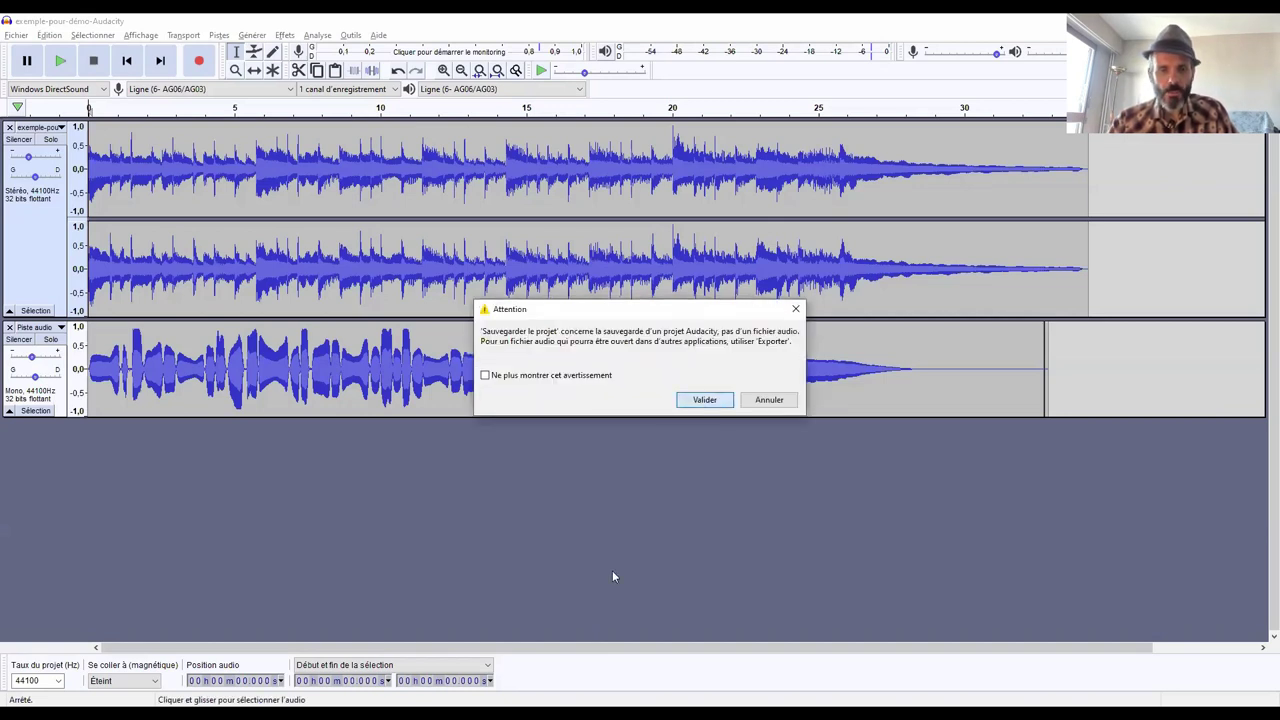
key(Return)
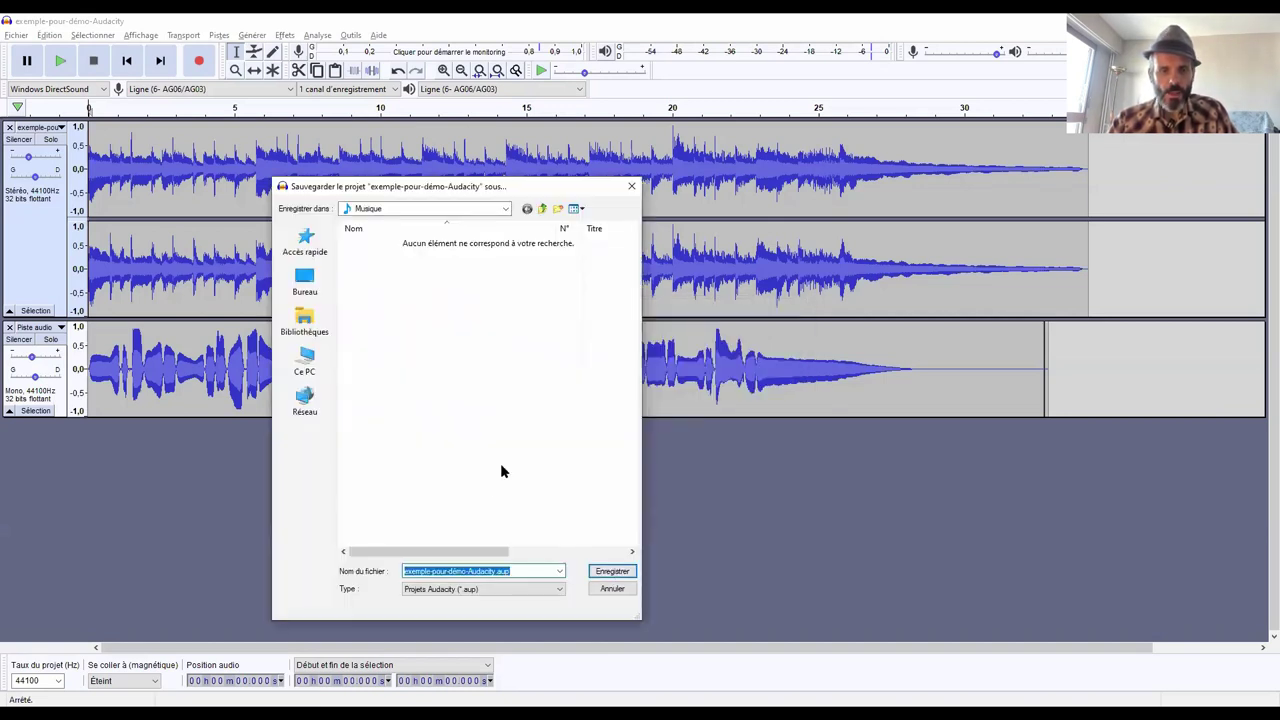
click(521, 569)
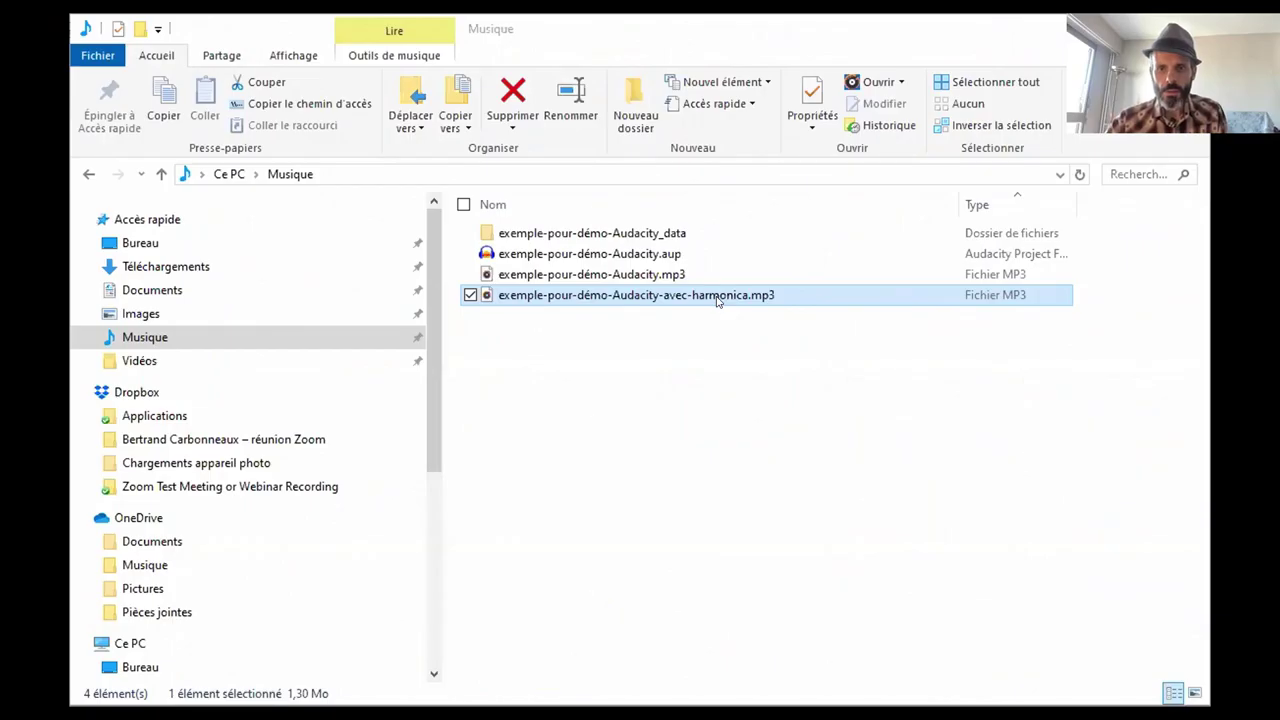
Play the exported exemple-pour-démo-Audacity-avec-harmonica.mp3 from the Musique folder with VLC media player.
double_click(710, 294)
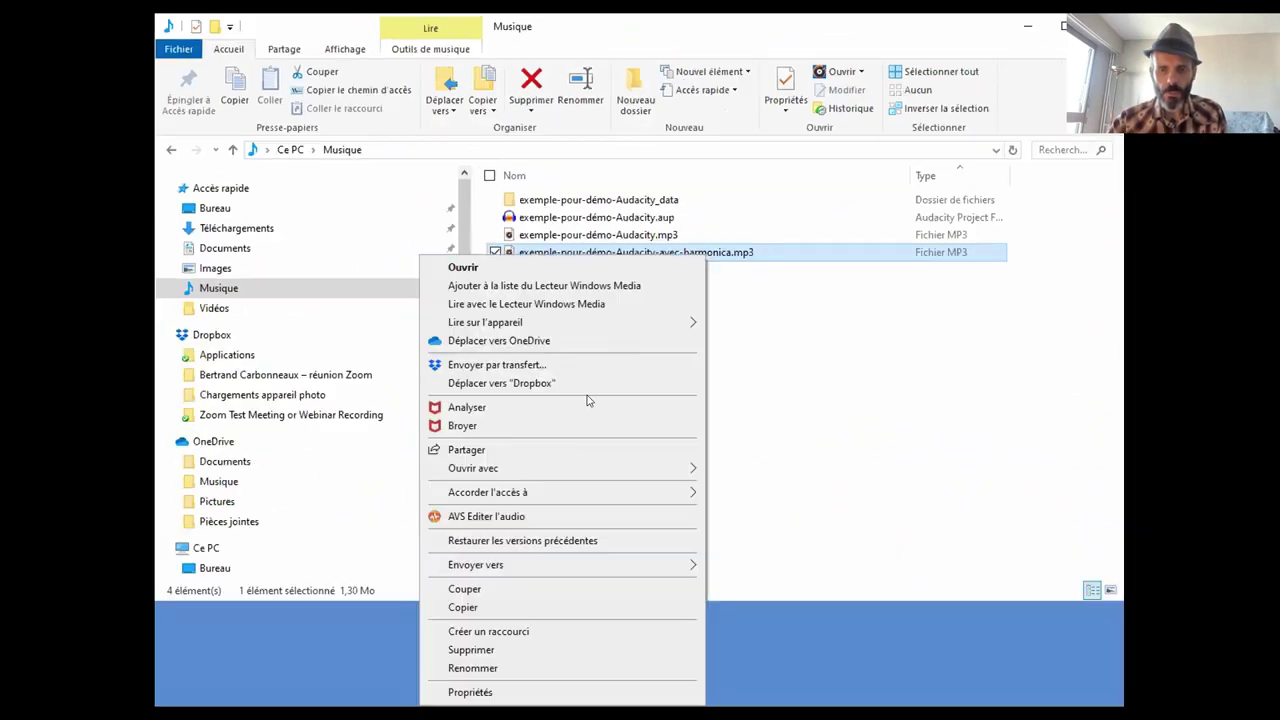
mouse_move(473, 468)
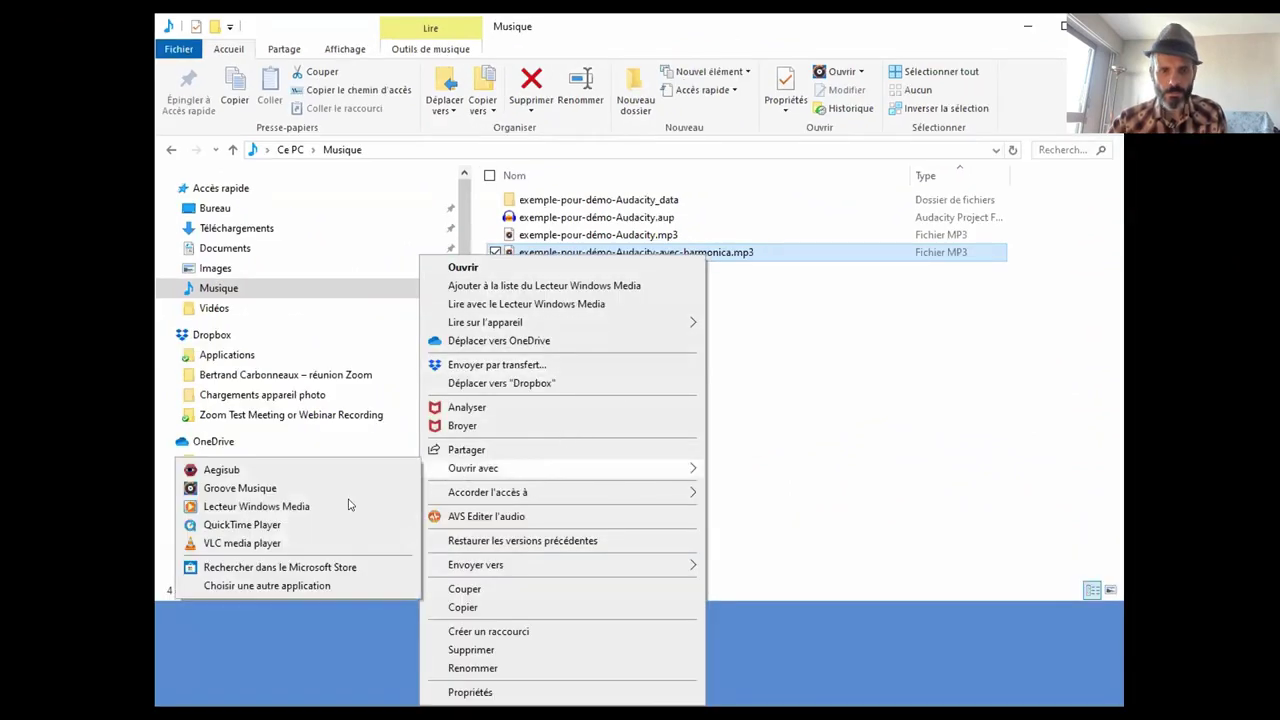
click(337, 542)
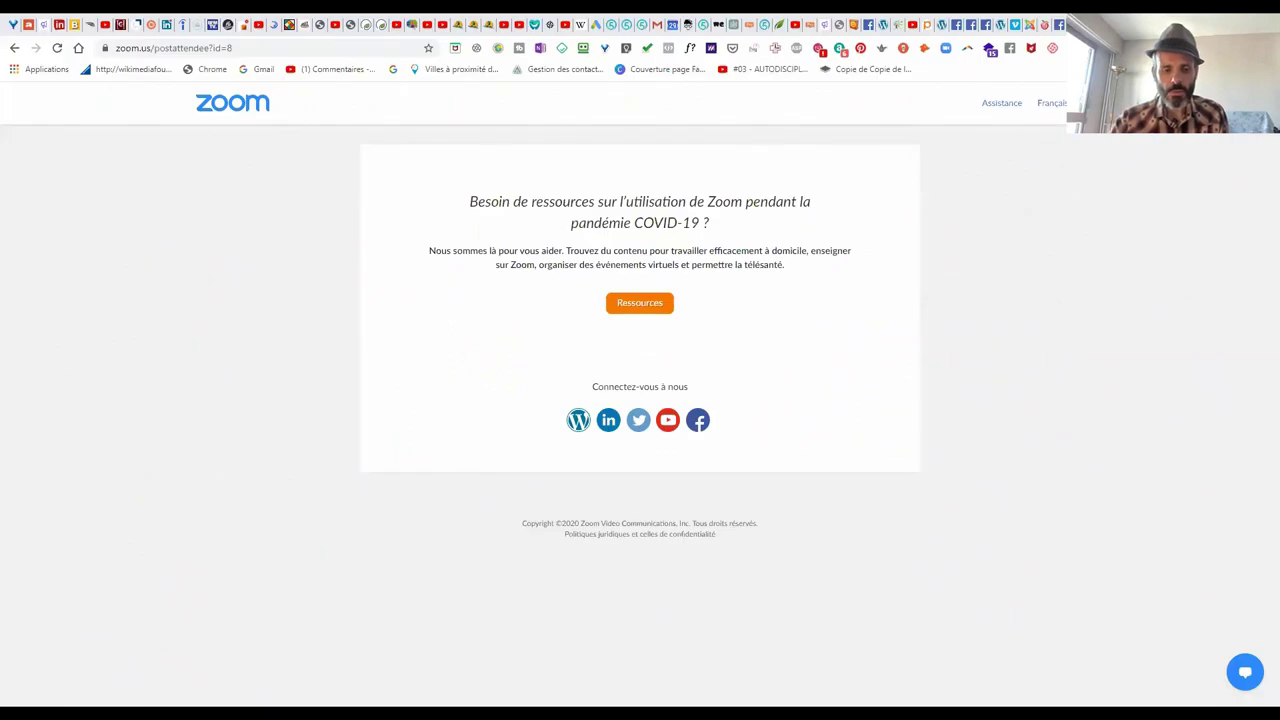
Switch to the web browser, search for "audacity" in a new tab, and open the Audacity.fr site.
key(ctrl+t)
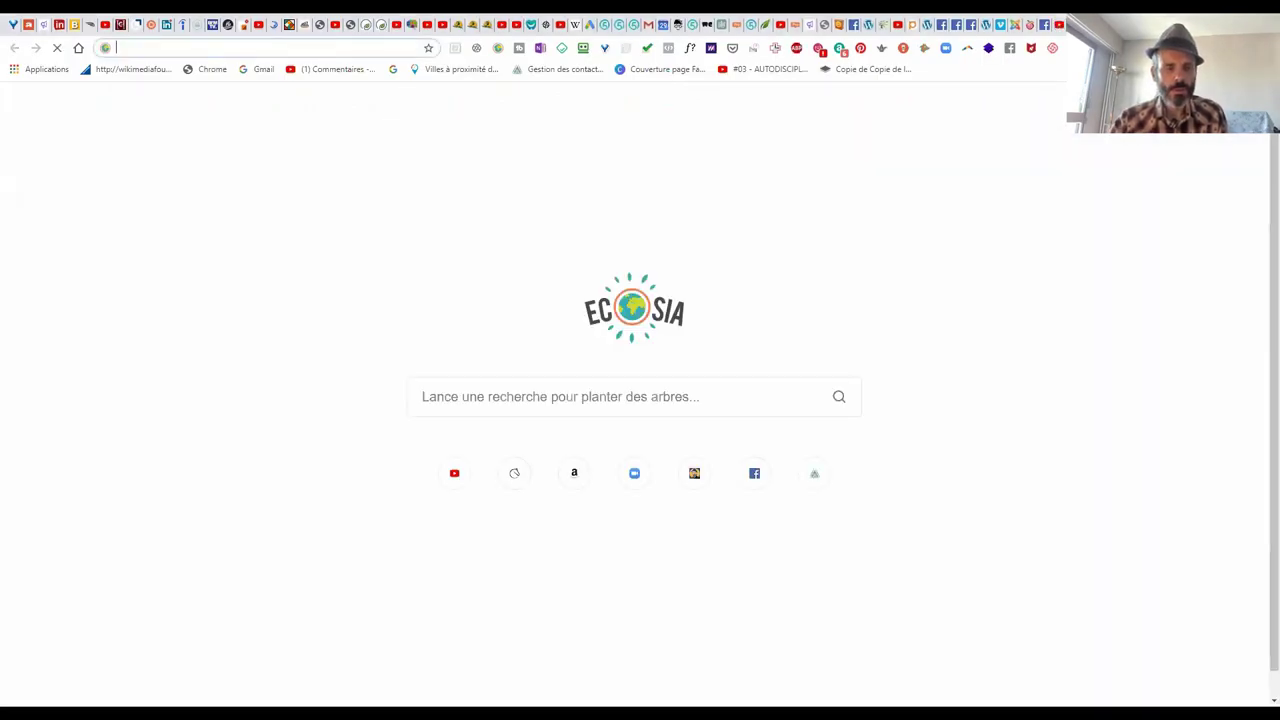
text(au)
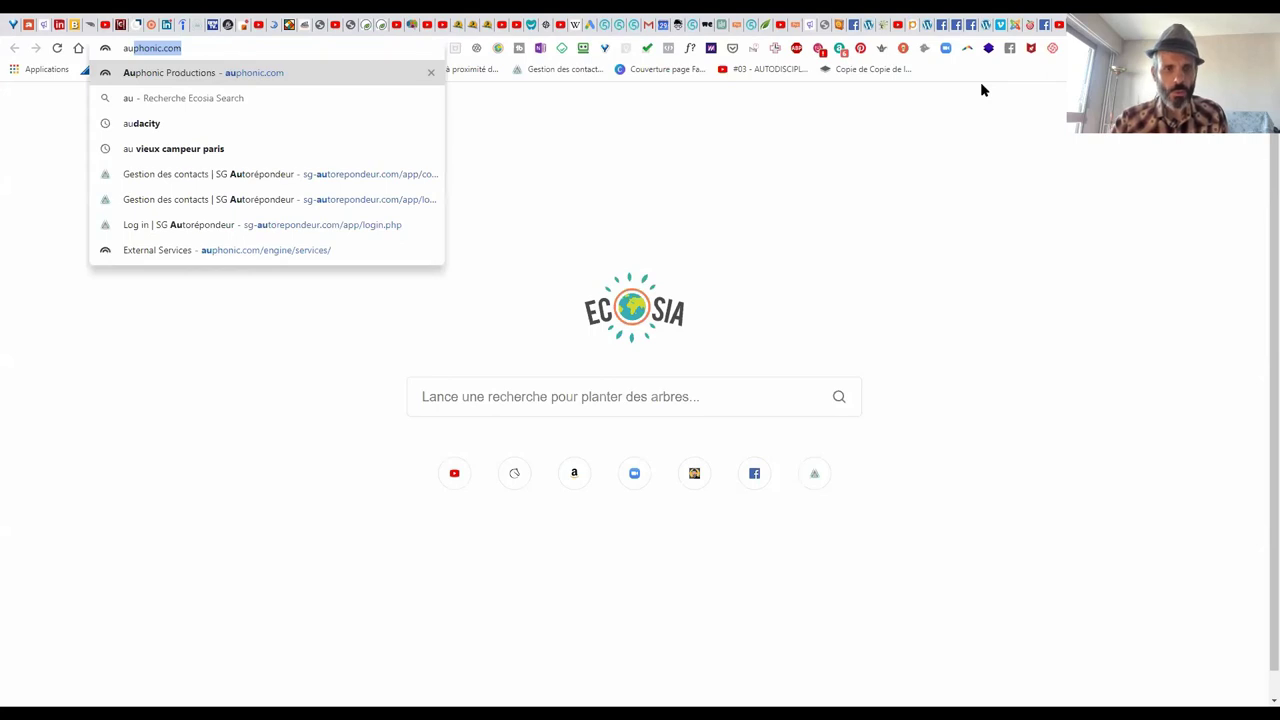
text(d)
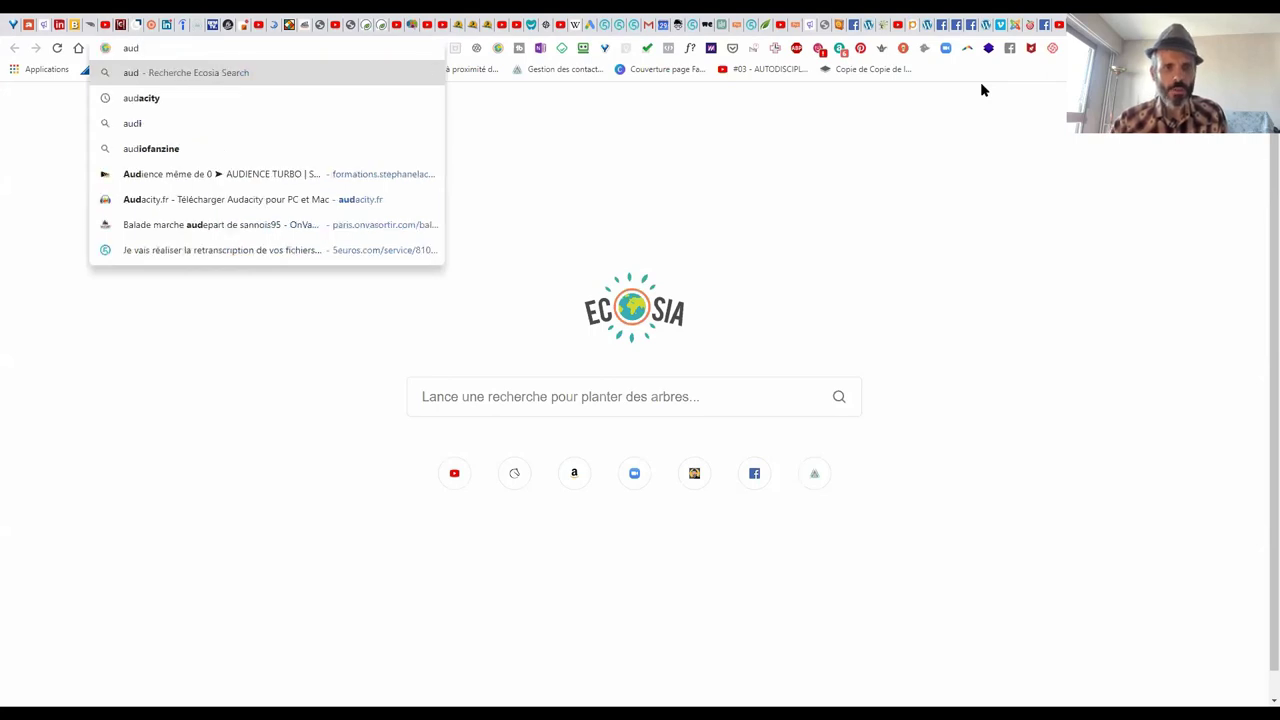
key(Down)
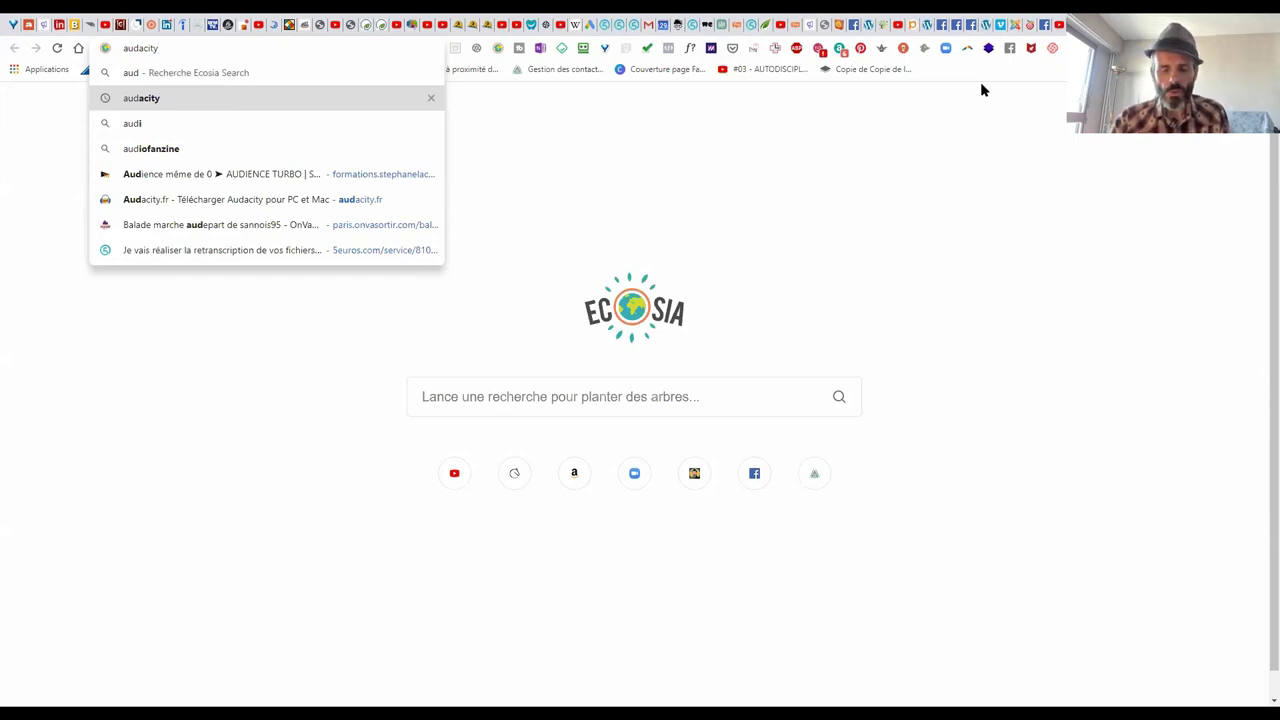
key(Return)
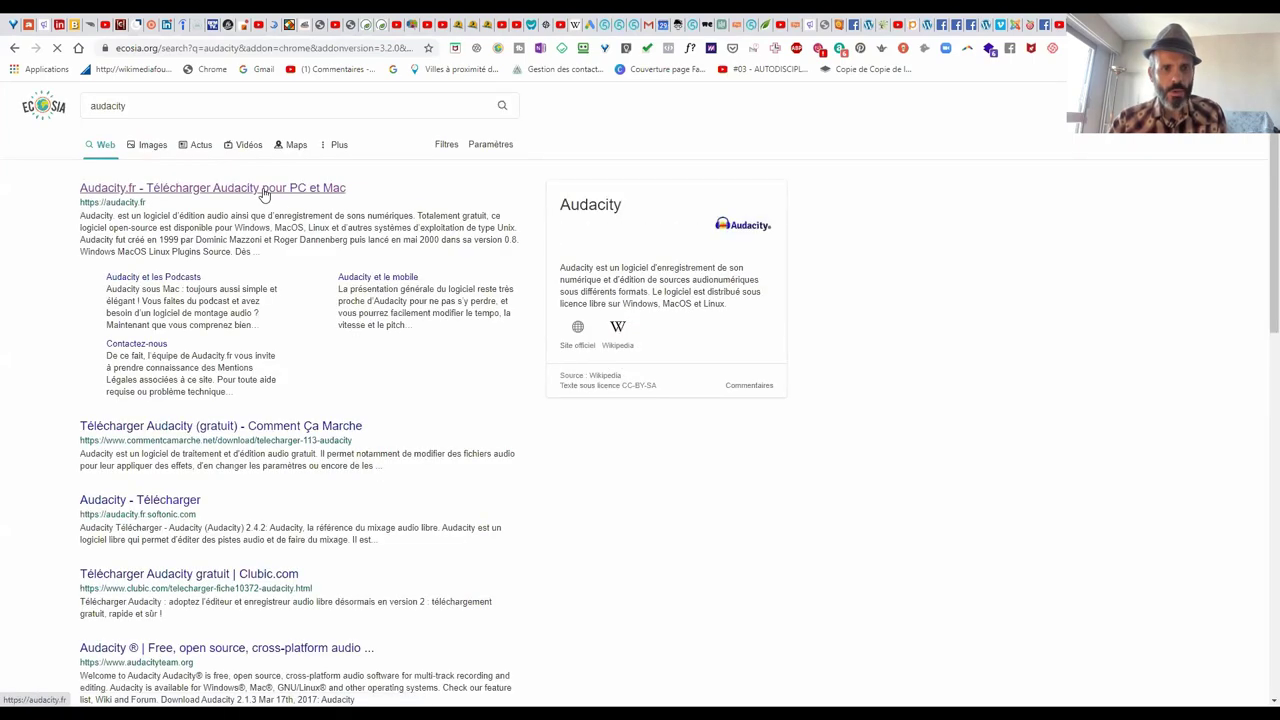
click(248, 190)
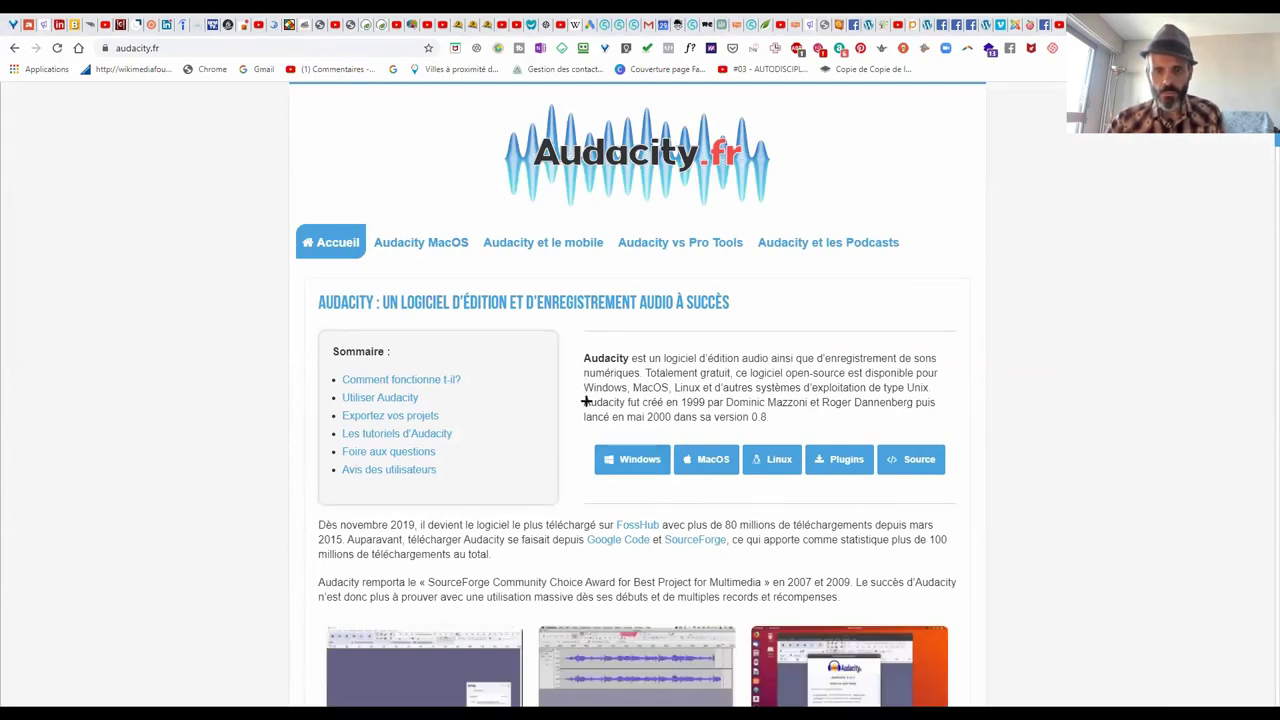
Examine the download options for each operating system and the interface overview on the Audacity.fr home page.
mouse_move(586, 432)
mouse_down()
mouse_move(795, 474)
mouse_move(952, 484)
mouse_up()
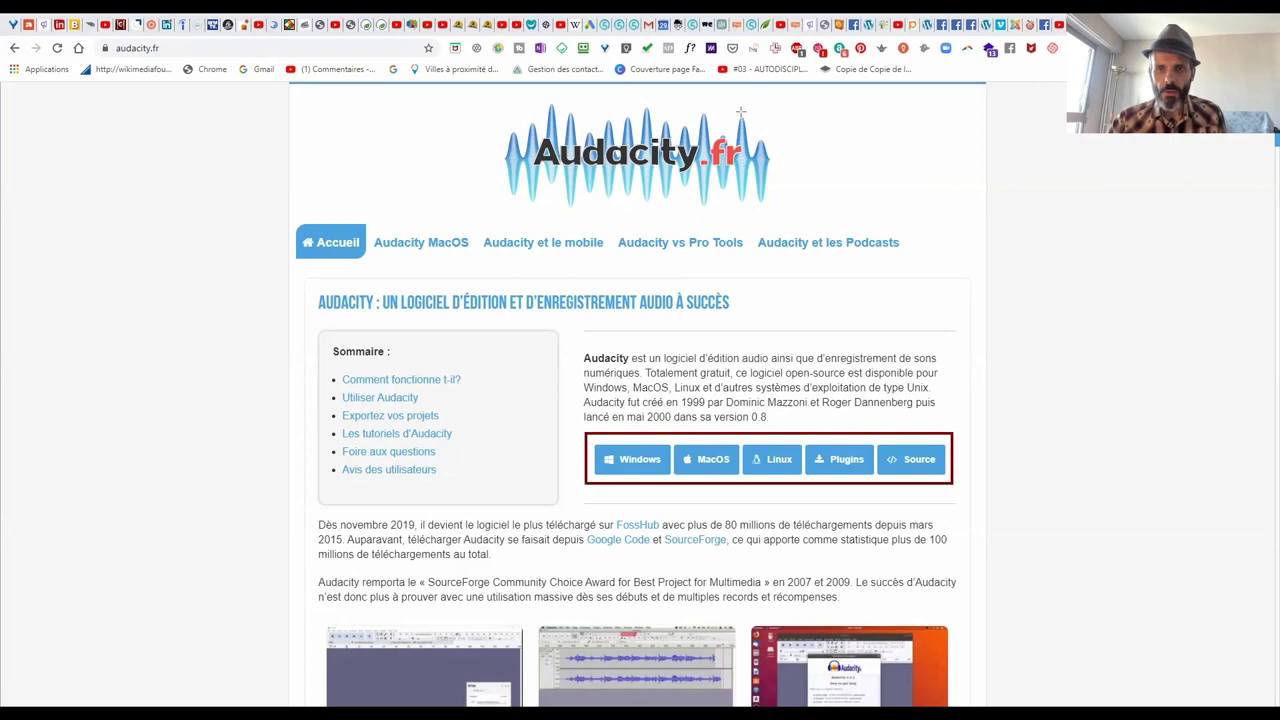
key(Escape)
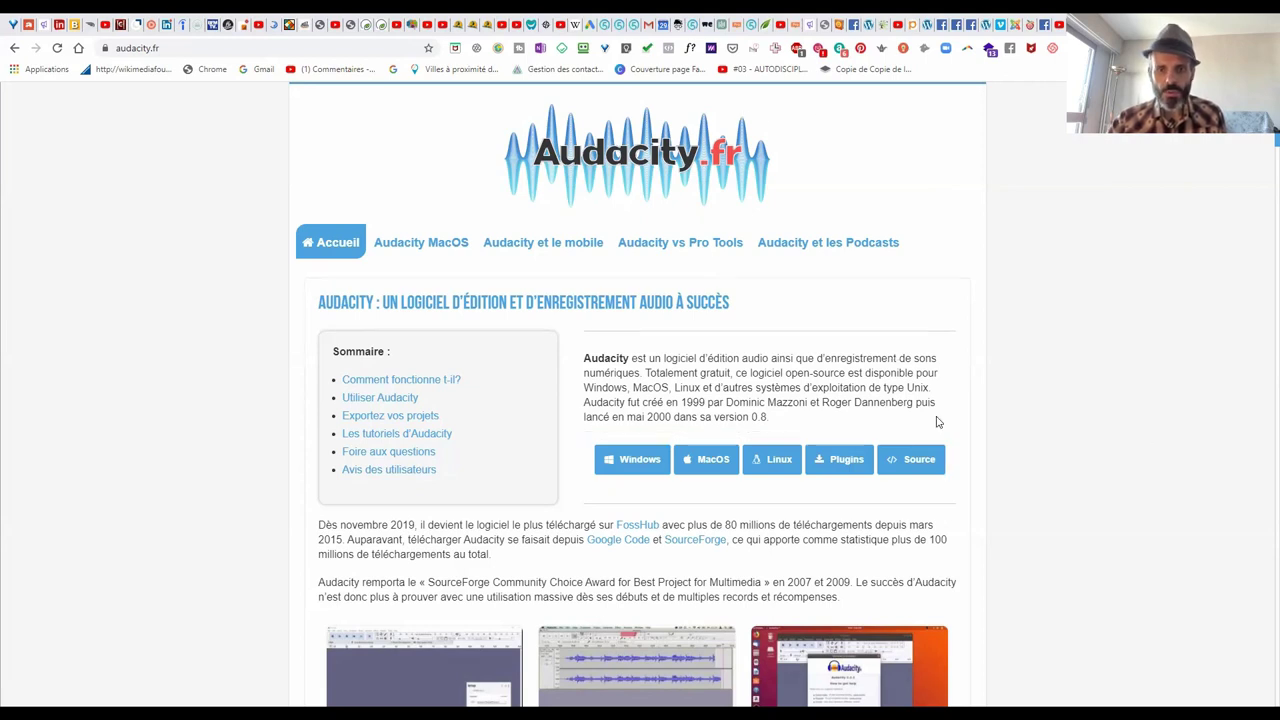
scroll(937, 422, down, 5)
scroll(937, 422, down, 3)
scroll(937, 422, down, 2)
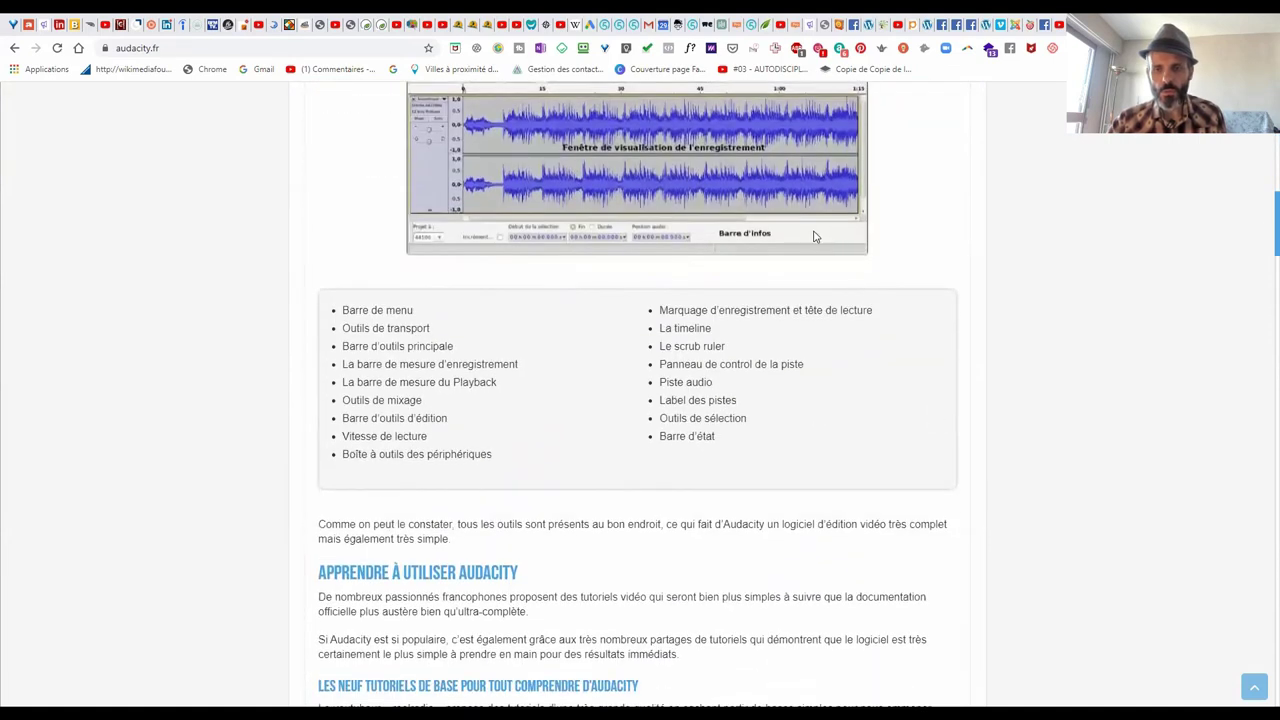
scroll(886, 257, up, 2)
scroll(768, 381, down, 1)
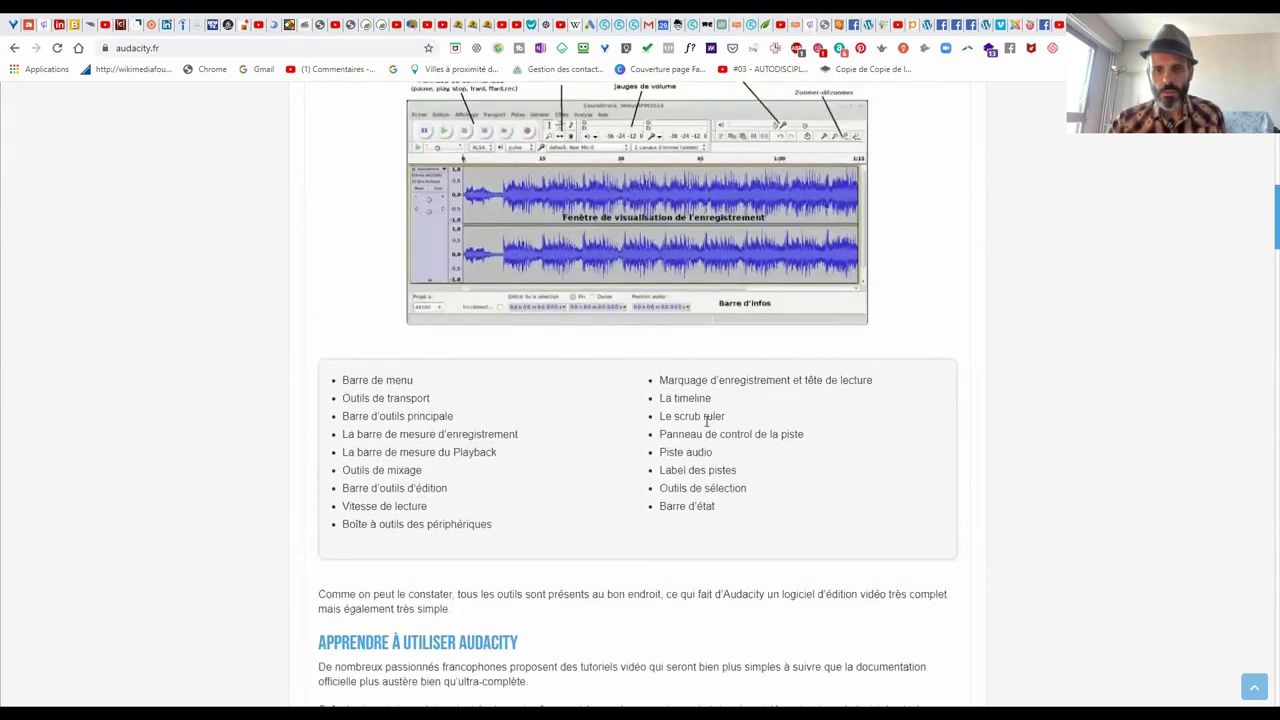